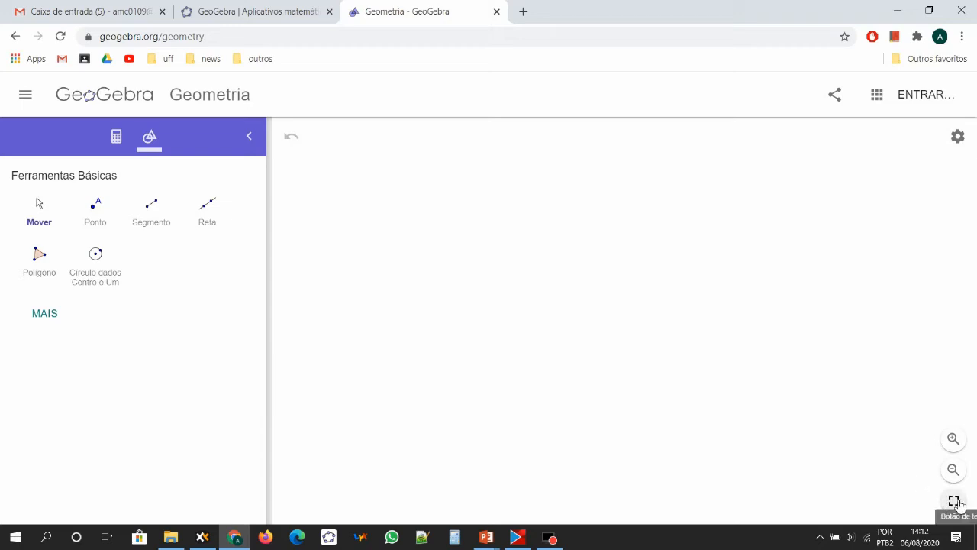
Step: Switch to full-screen view and place two free points roughly level with each other near the middle of the canvas
left_click(955, 502)
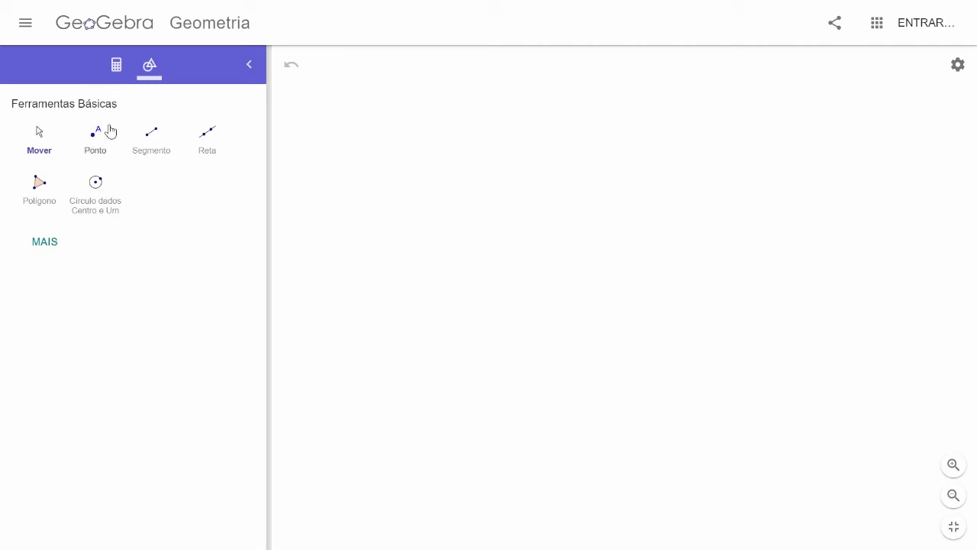
left_click(99, 138)
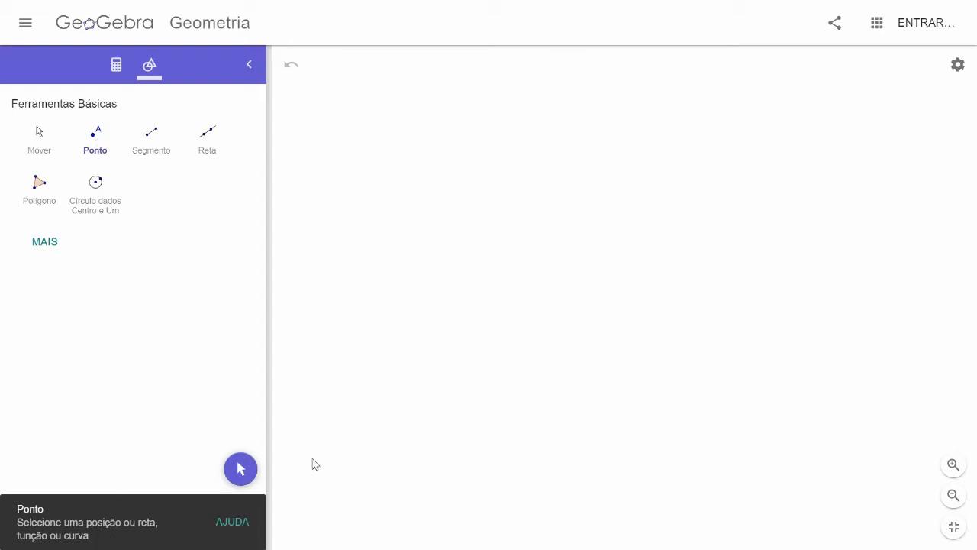
left_click(479, 297)
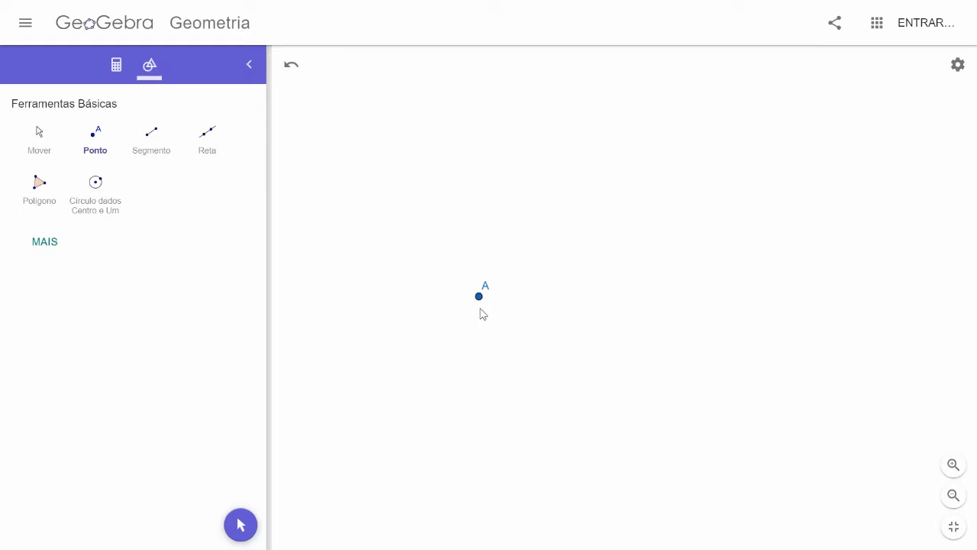
left_click(632, 299)
Step: Draw a segment joining points A and B
left_click(156, 141)
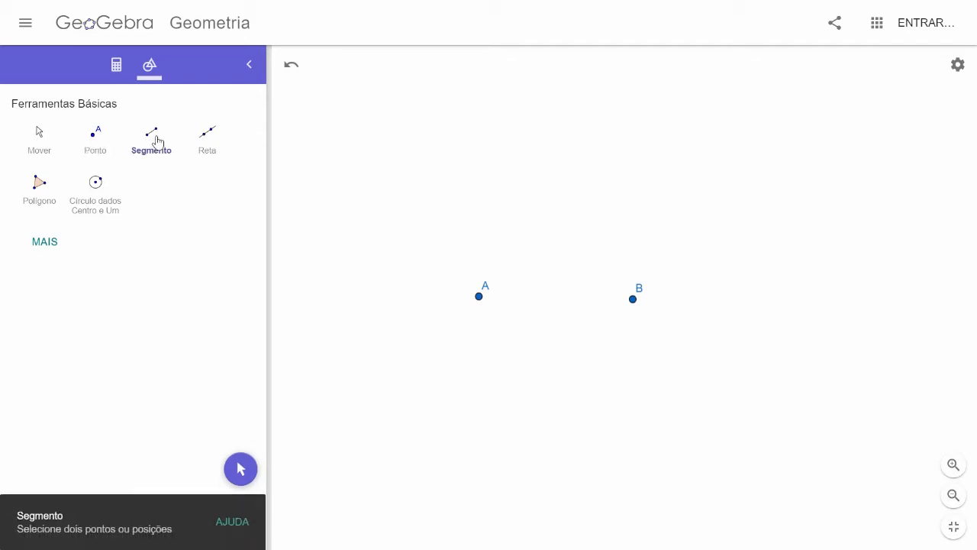
left_click(480, 297)
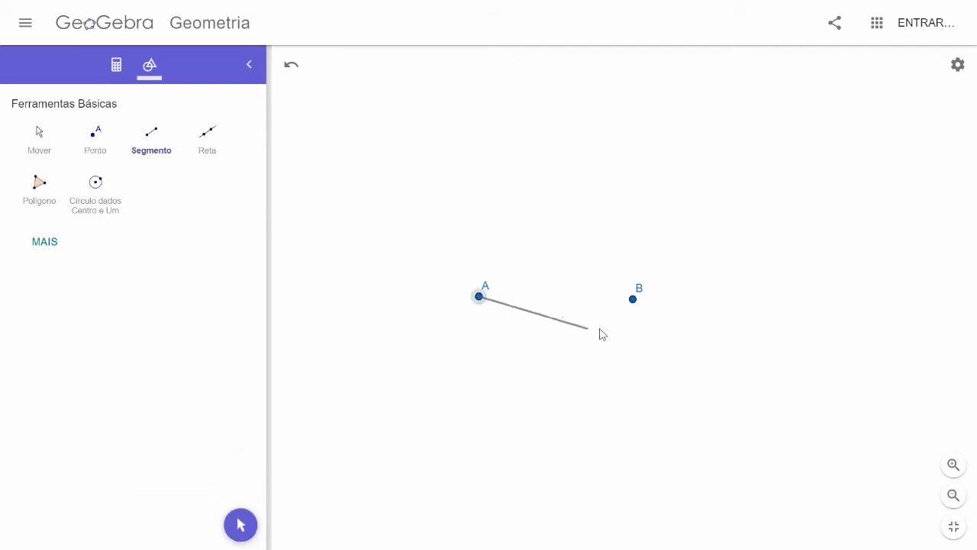
left_click(633, 299)
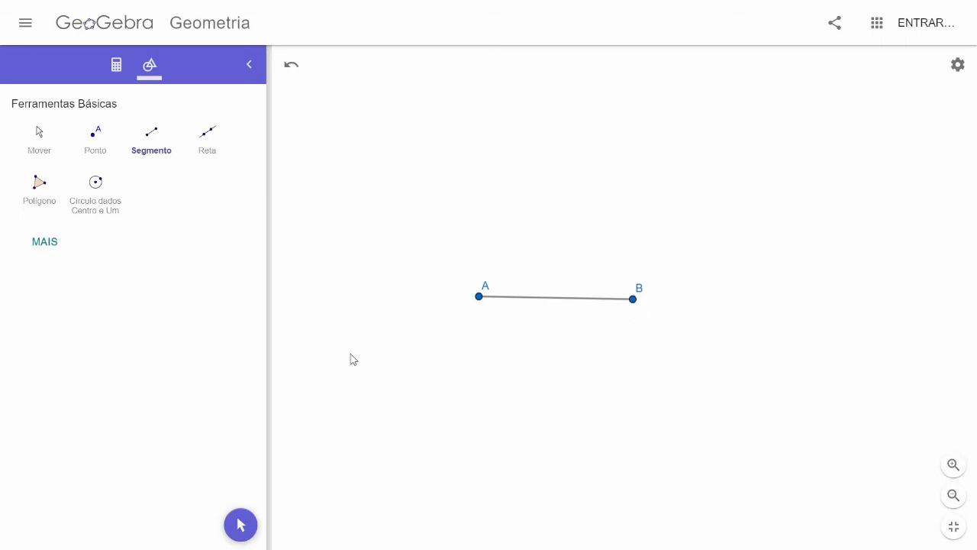
Step: Draw two circles, one centred at A passing through B and one centred at B passing through A
left_click(105, 199)
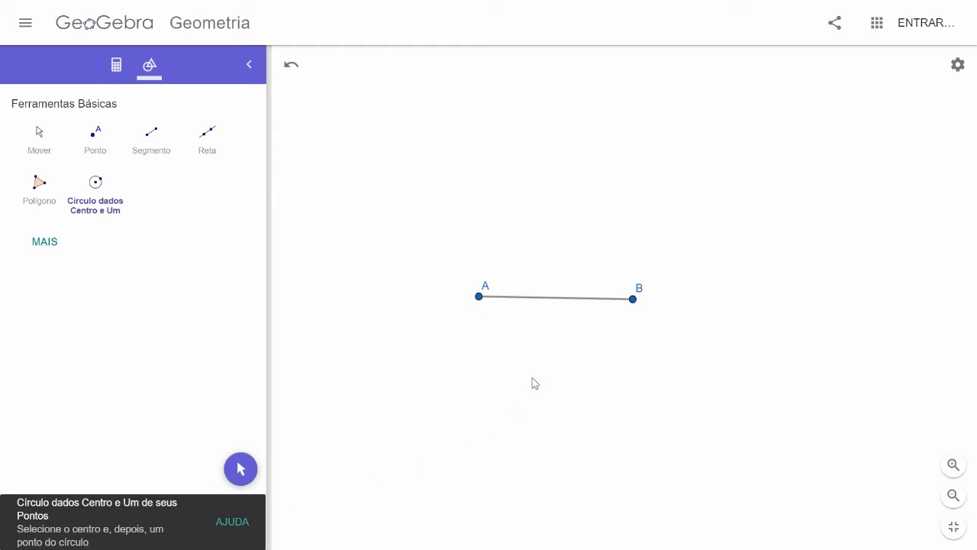
left_click(480, 298)
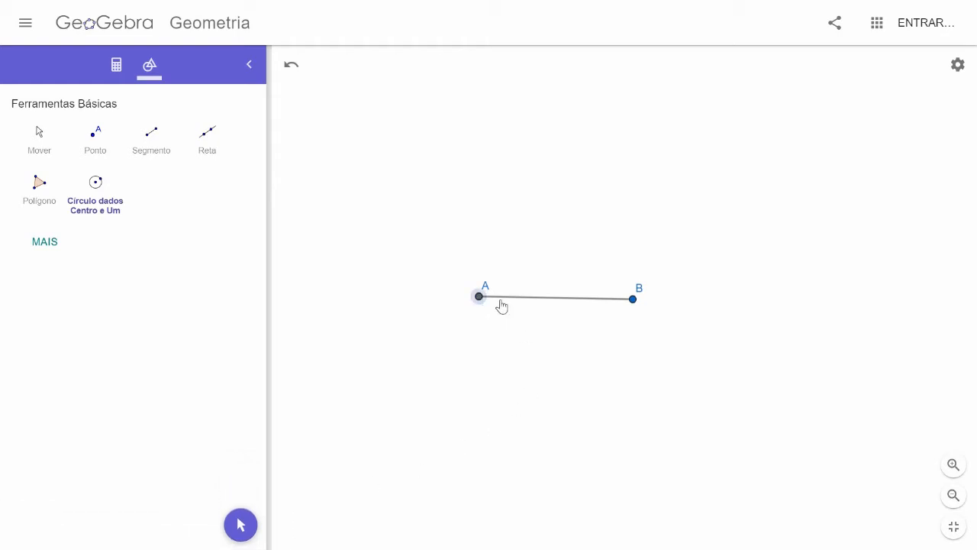
left_click(634, 299)
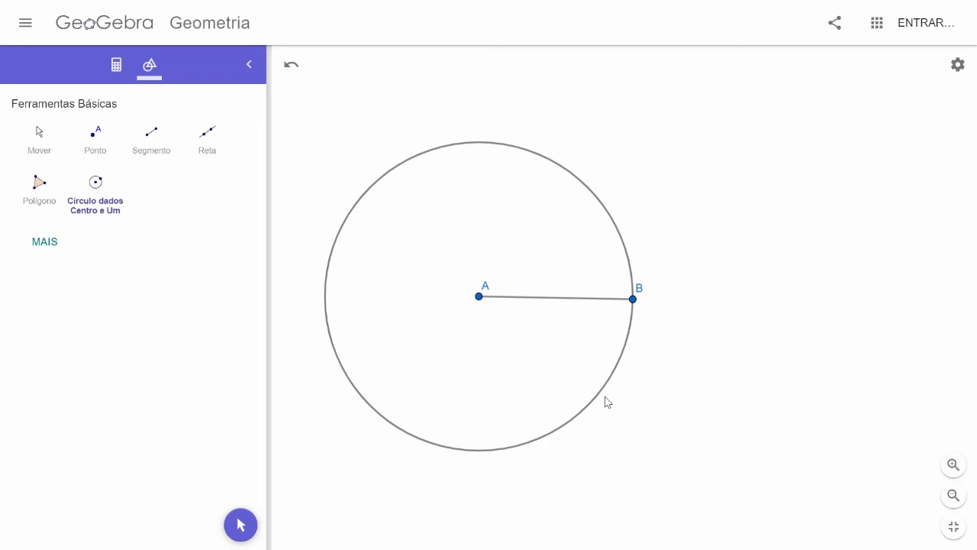
left_click(638, 304)
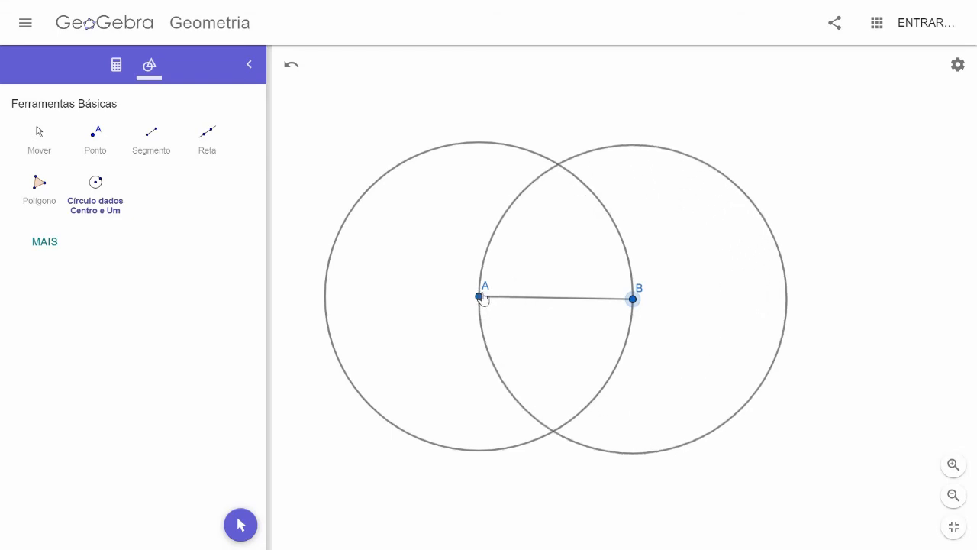
left_click(481, 297)
Step: Mark both intersection points of the two circles, the upper one first
left_click(96, 140)
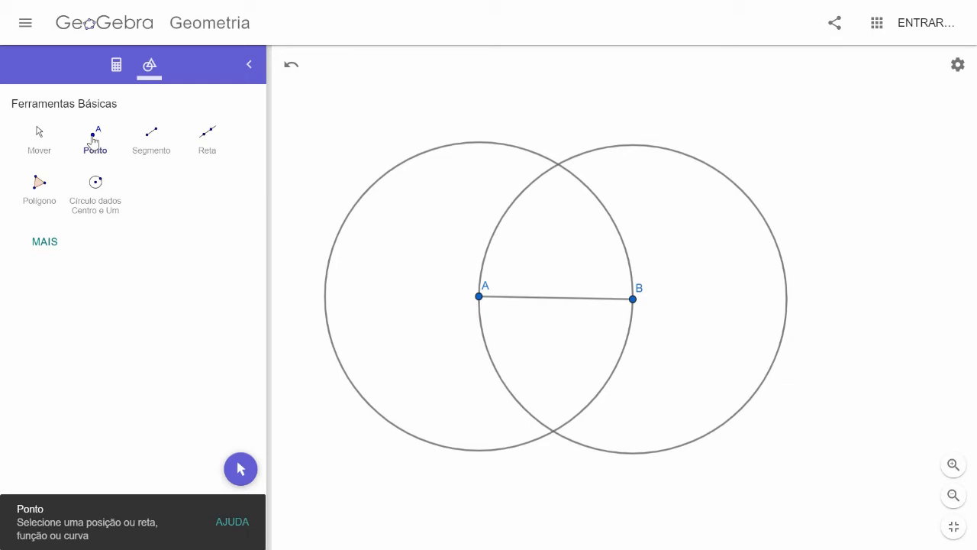
left_click(560, 167)
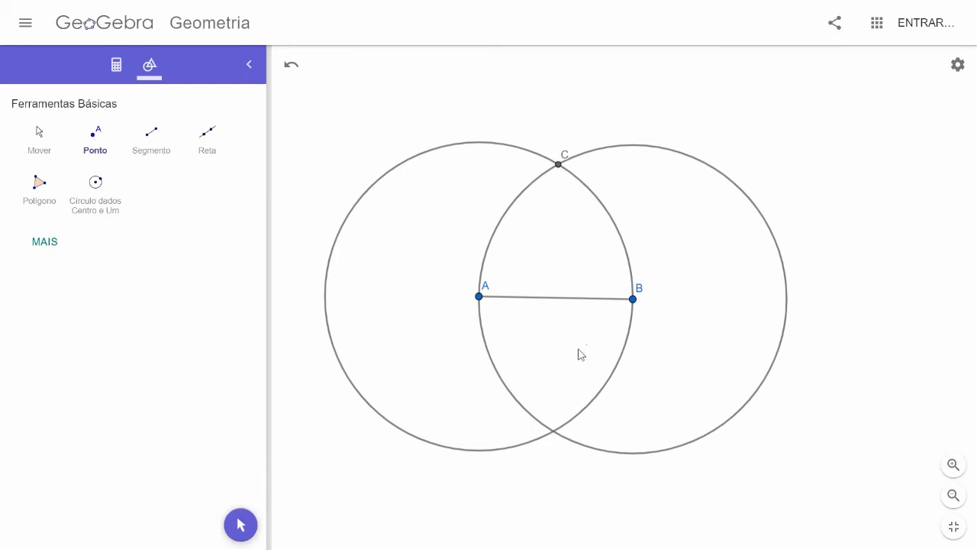
left_click(553, 431)
Step: Complete triangle ABC by drawing segments from A to C and from C to B
left_click(155, 139)
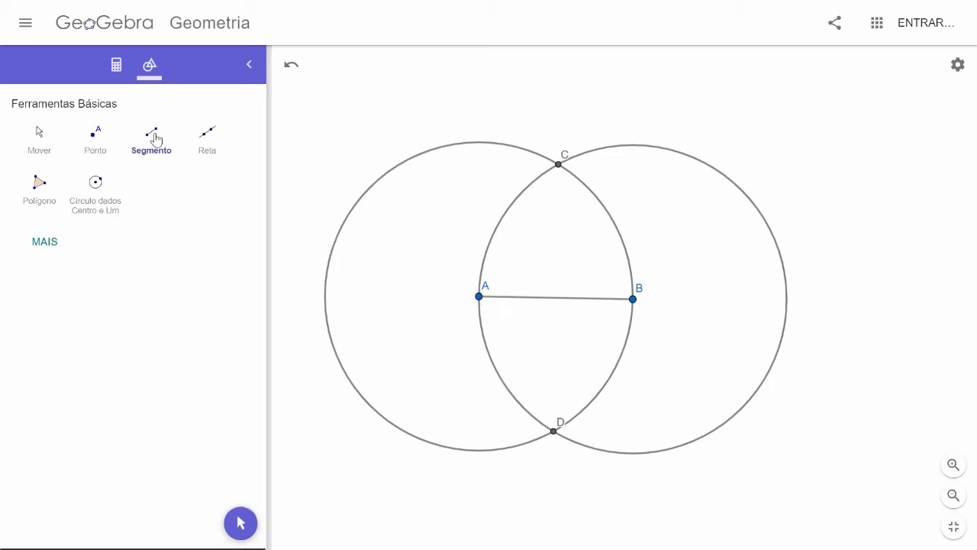
left_click(481, 297)
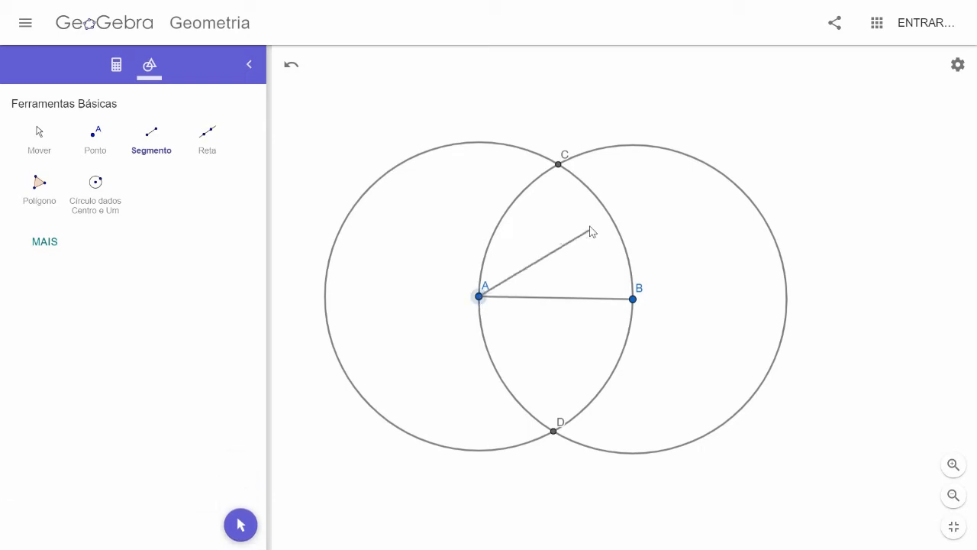
left_click(562, 166)
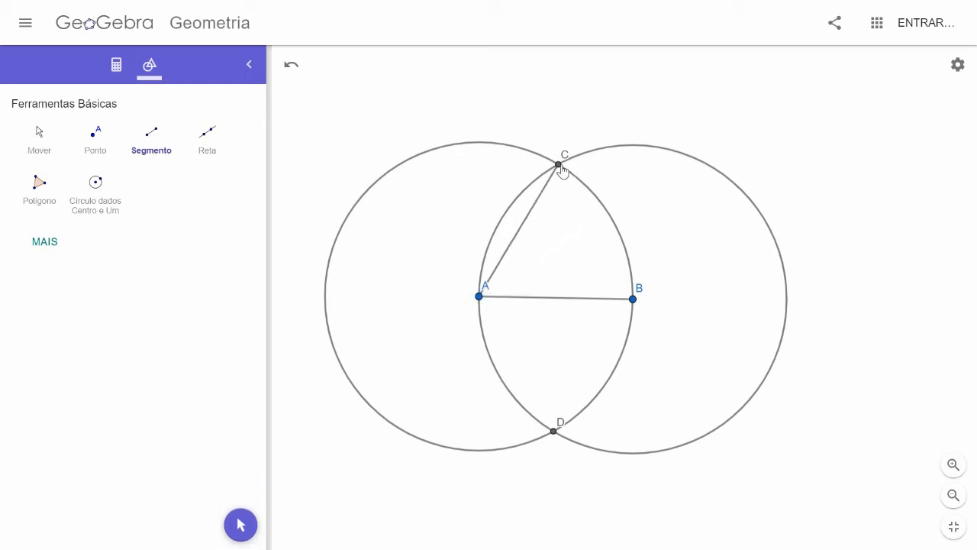
left_click(558, 166)
left_click(634, 300)
Step: Expand the set of tools and construct the line perpendicular to segment AB through point A
left_click(45, 242)
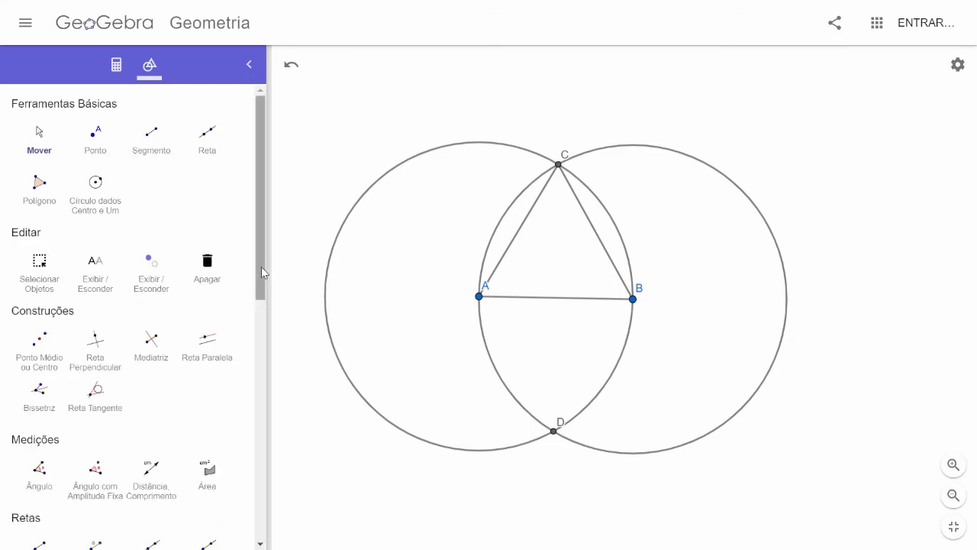
left_click_drag(262, 262, 260, 332)
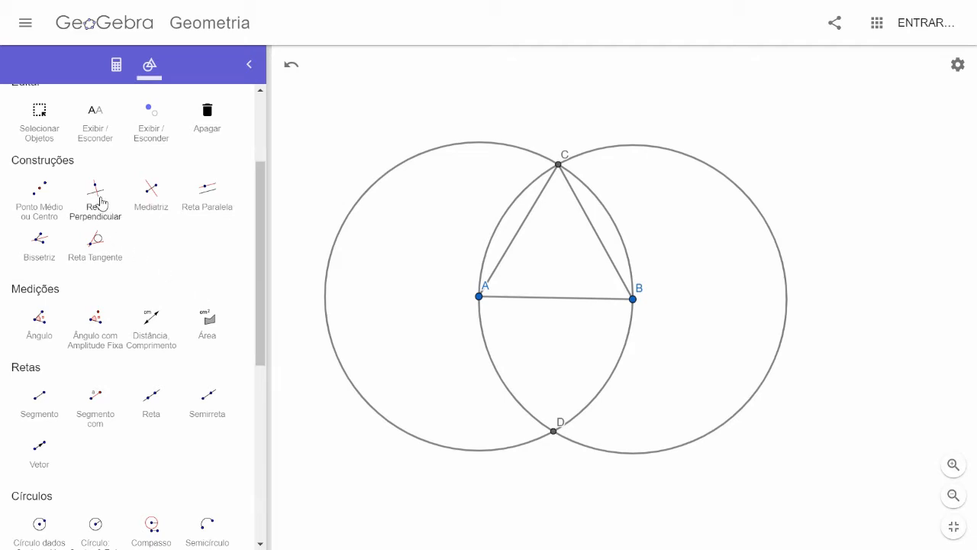
left_click(101, 202)
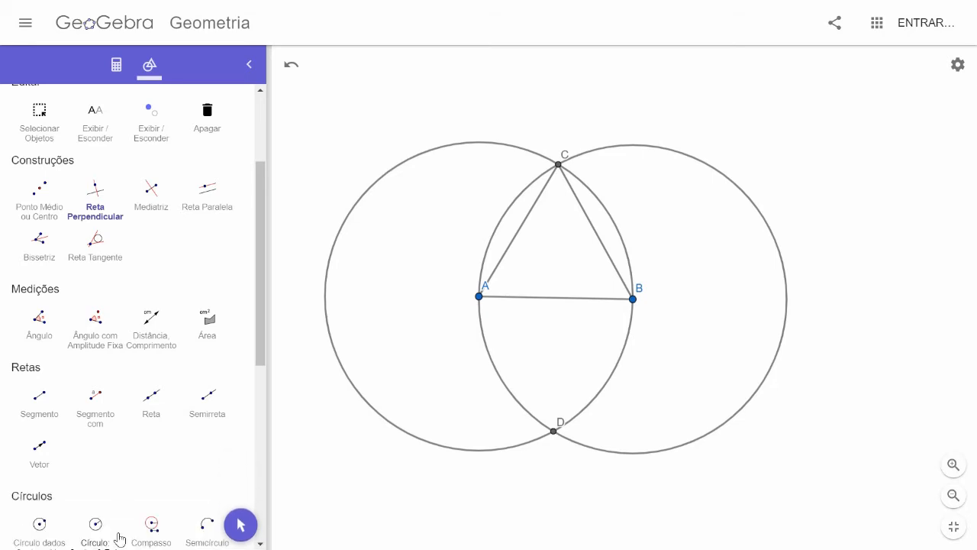
left_click(481, 299)
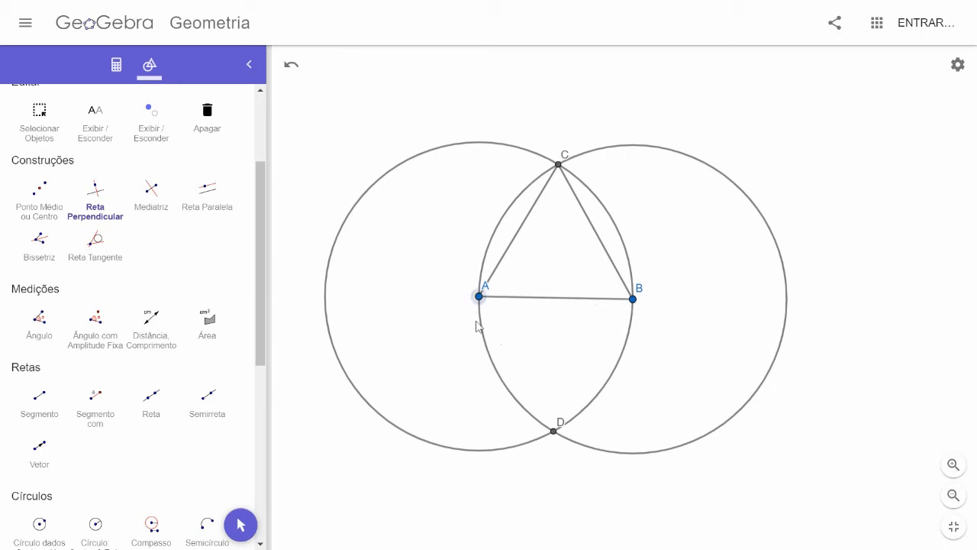
left_click(564, 303)
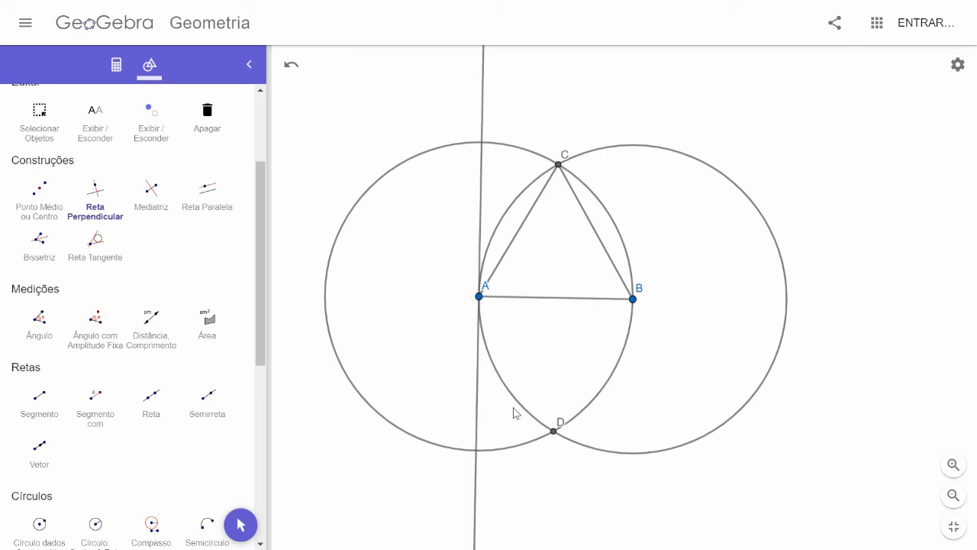
left_click(636, 304)
left_click(555, 296)
left_click(291, 68)
Step: Construct the line perpendicular to segment AB through point B
left_click(97, 200)
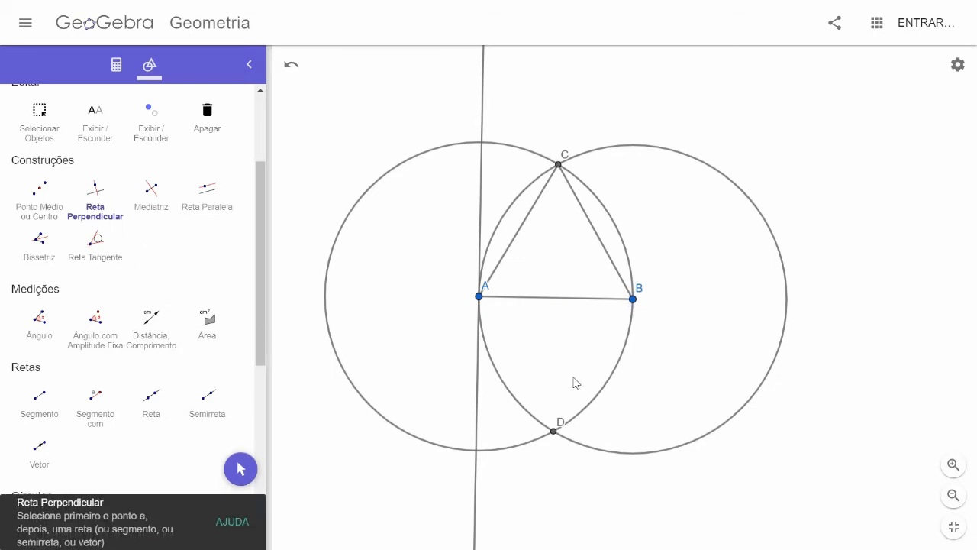
left_click(633, 300)
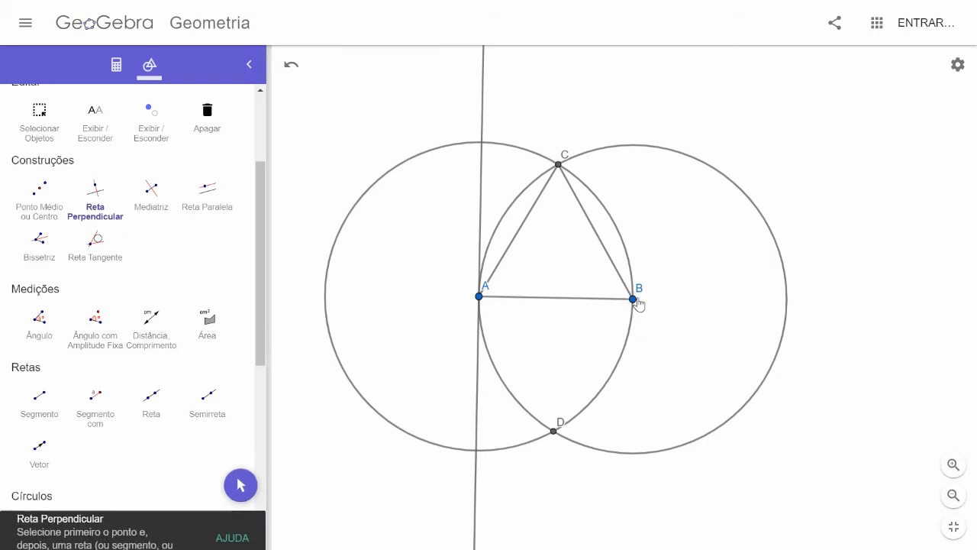
left_click(570, 299)
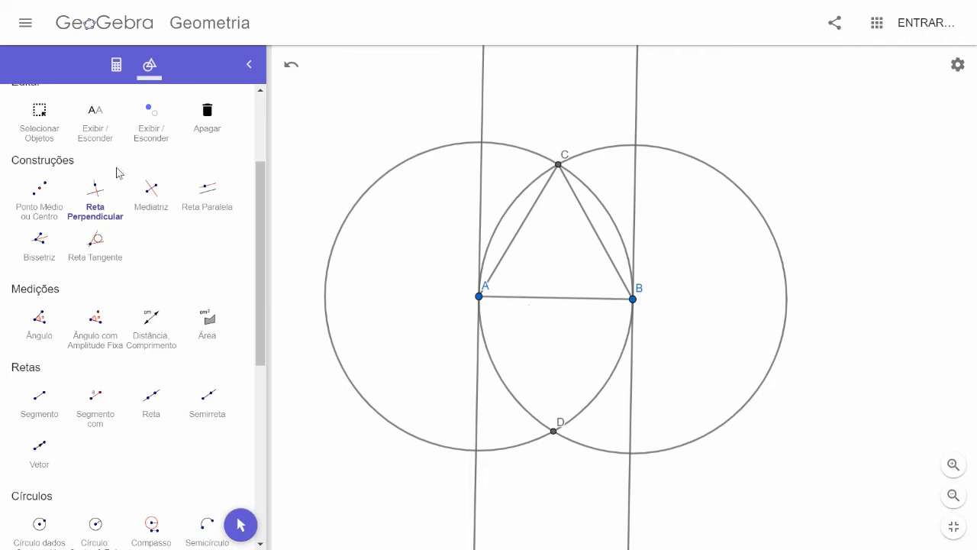
Step: Mark the point below segment AB where each perpendicular meets the circle centred on its own endpoint, A first and B second
left_click_drag(259, 260, 258, 187)
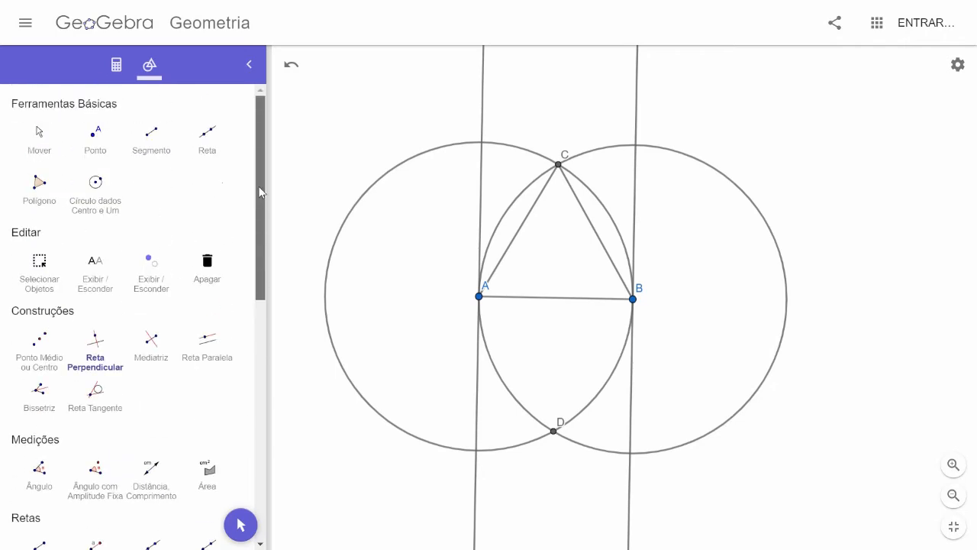
left_click(118, 153)
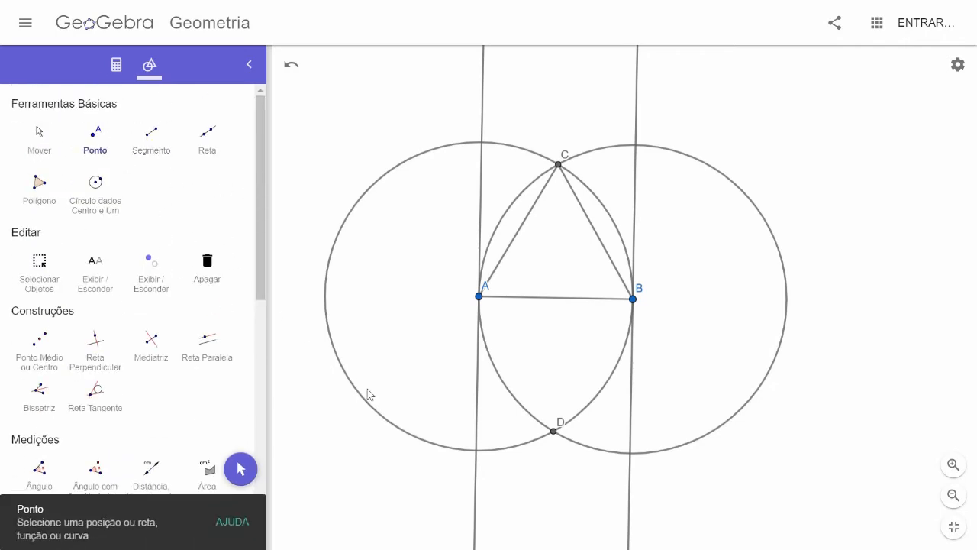
left_click(476, 450)
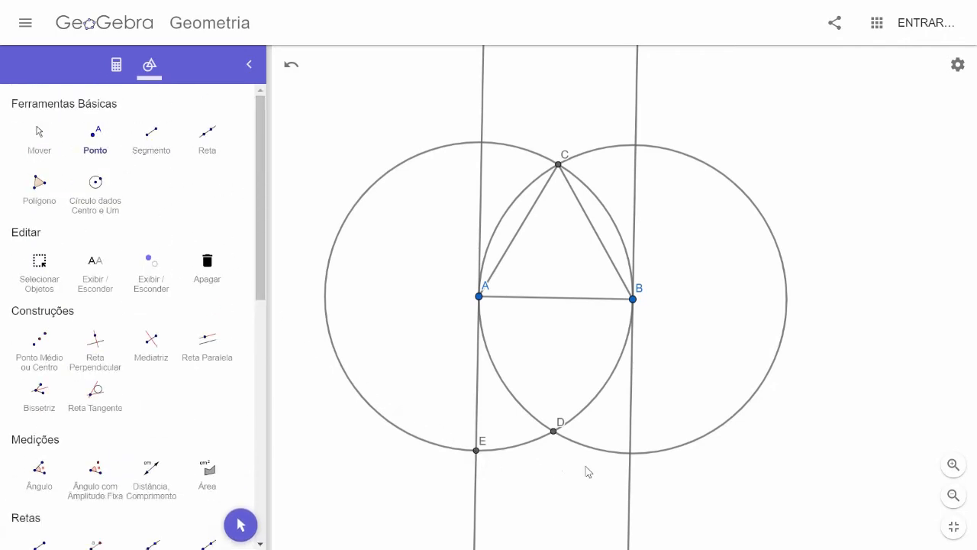
left_click(630, 454)
Step: Complete the square below AB by drawing segments A to E, E to F and F to B
left_click(153, 139)
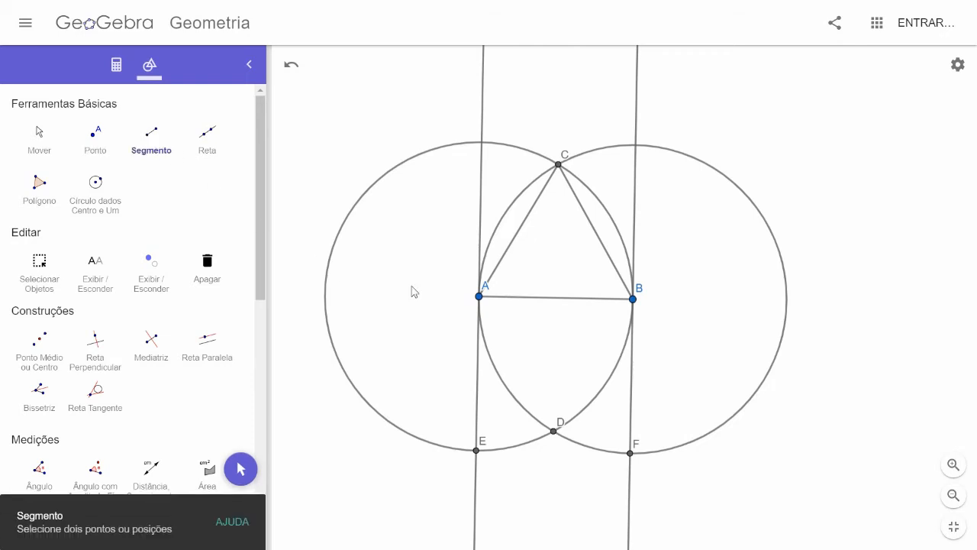
left_click(481, 297)
left_click(478, 453)
left_click(478, 452)
left_click(631, 454)
left_click(631, 453)
left_click(635, 301)
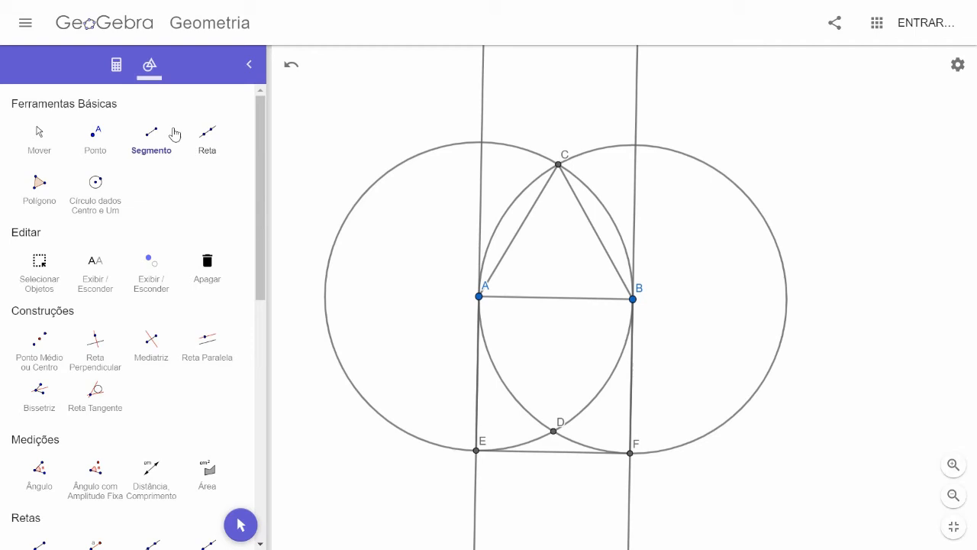
Step: Show the algebra list of the construction and review its objects from the first entry
left_click(117, 67)
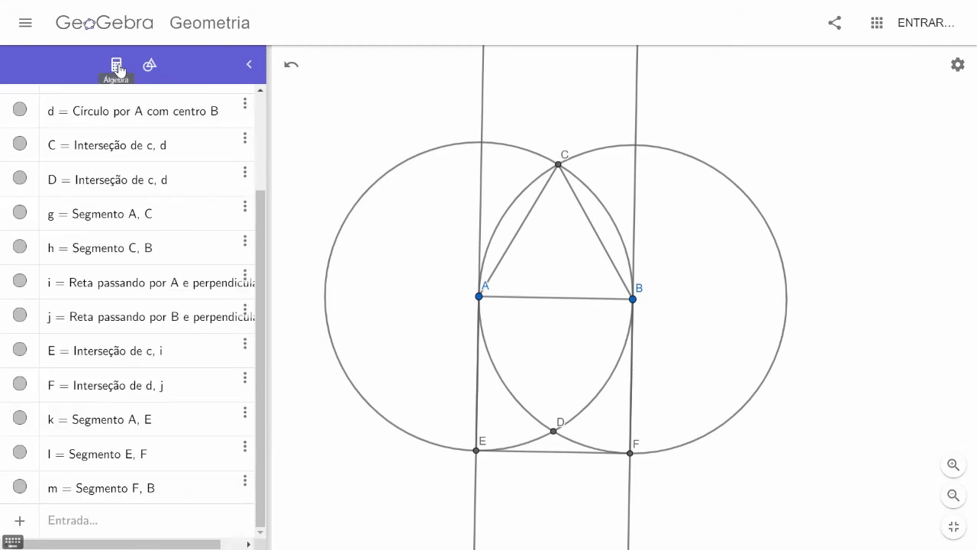
left_click_drag(258, 311, 264, 187)
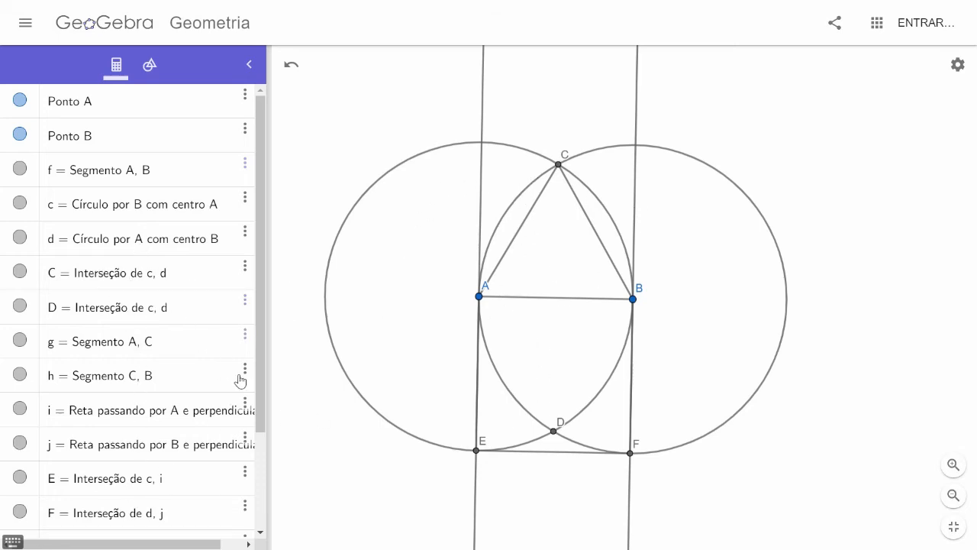
mouse_move(259, 341)
left_mouse_down()
mouse_move(260, 453)
mouse_move(269, 336)
left_mouse_up()
Step: Hide point A and show it again, twice, from its entry in the algebra list
left_click(21, 101)
left_click(20, 101)
left_click(21, 101)
left_click(21, 101)
Step: Delete point A through its entry in the algebra list and undo the deletion
left_click(245, 95)
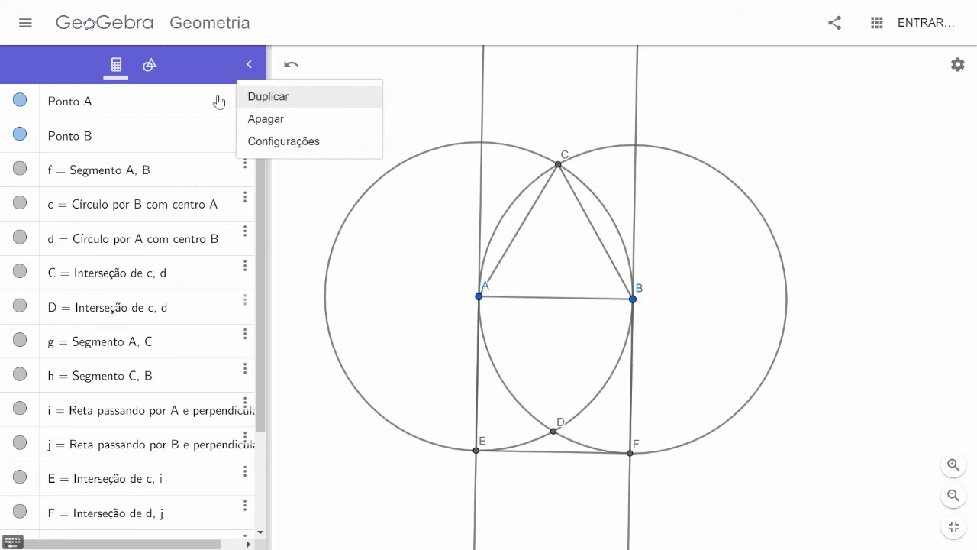
left_click(267, 121)
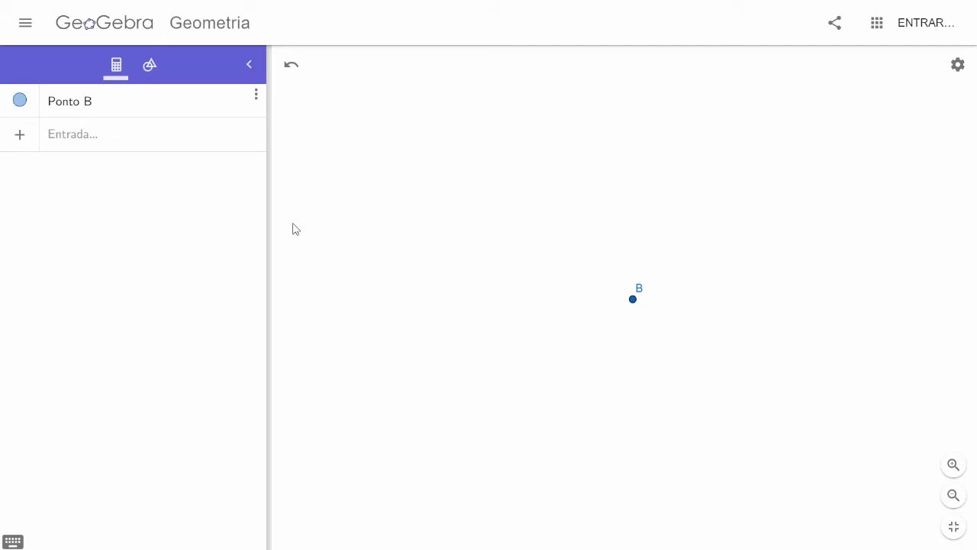
left_click(291, 68)
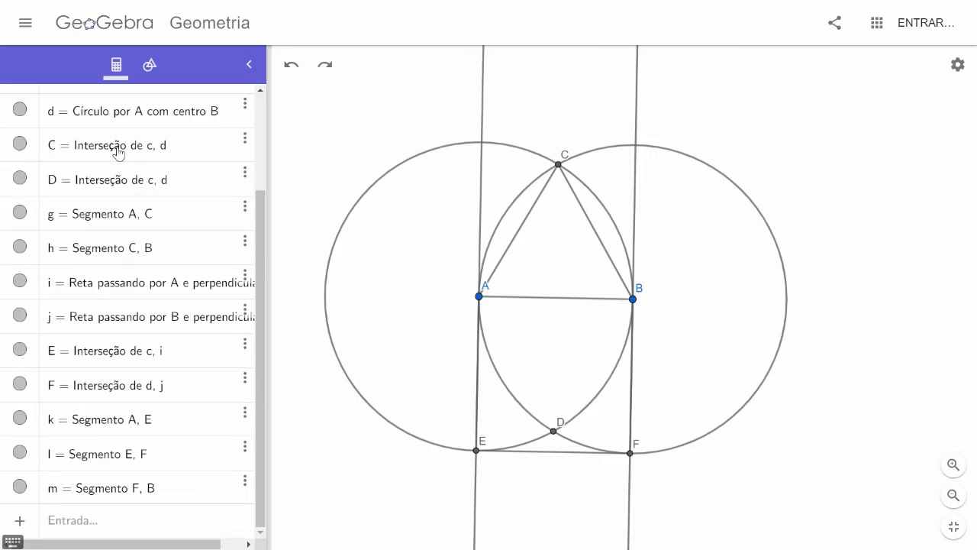
left_click(245, 110)
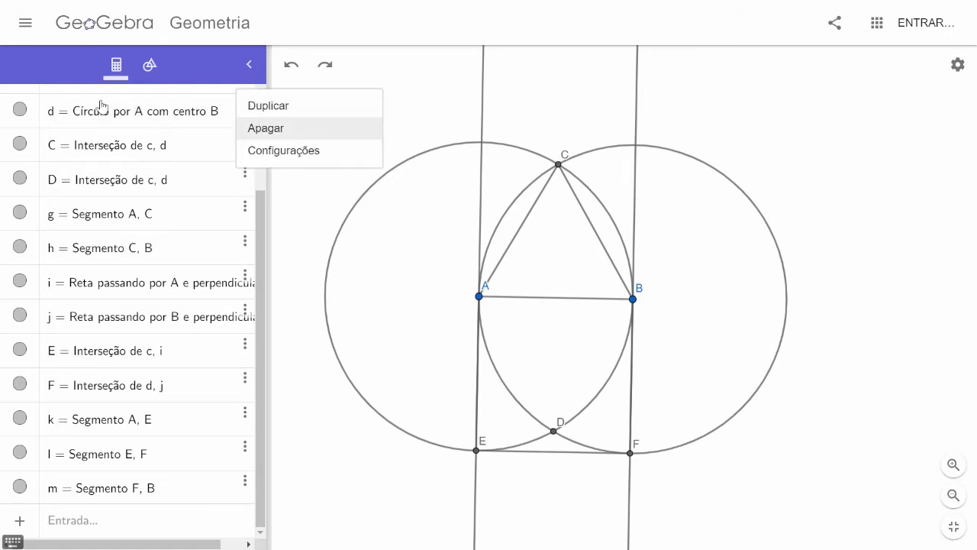
left_click(411, 106)
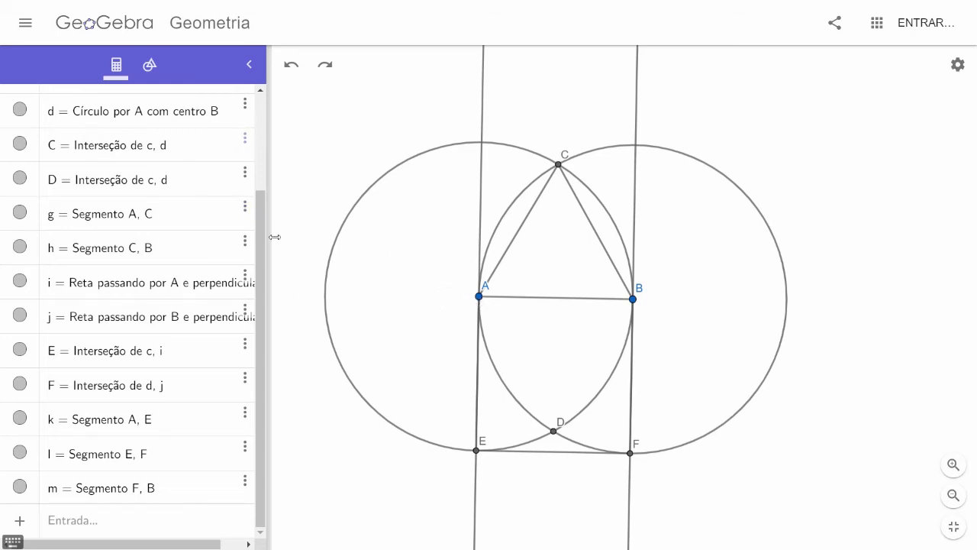
Step: Hide the perpendicular lines i and j and intersection point D through their entries in the algebra list
mouse_move(264, 269)
left_mouse_down()
mouse_move(256, 172)
mouse_move(254, 282)
left_mouse_up()
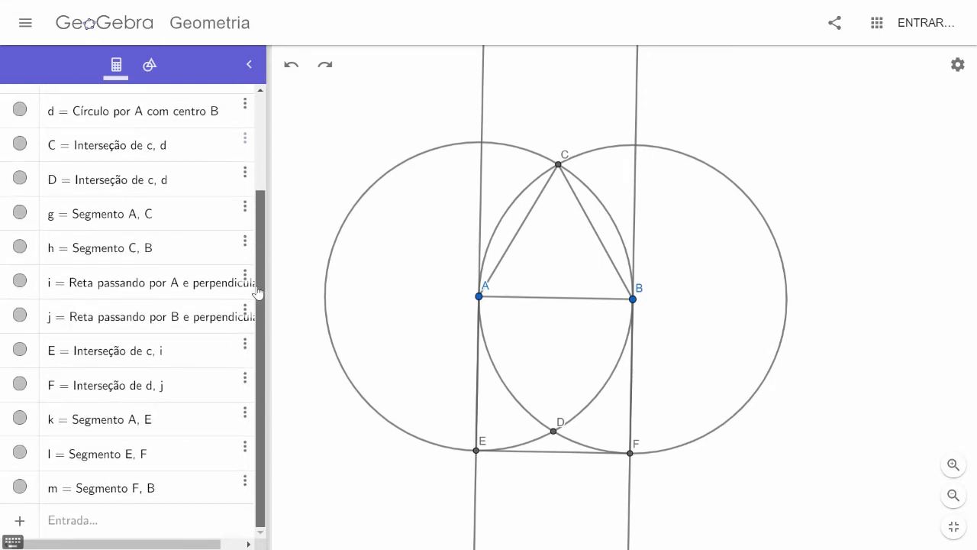
left_click_drag(261, 407, 257, 313)
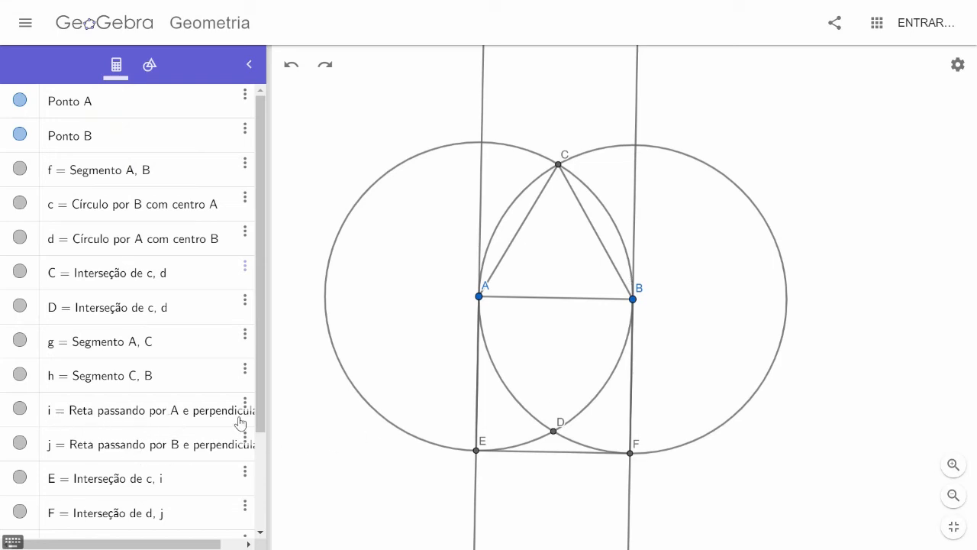
left_click(20, 408)
left_click(19, 443)
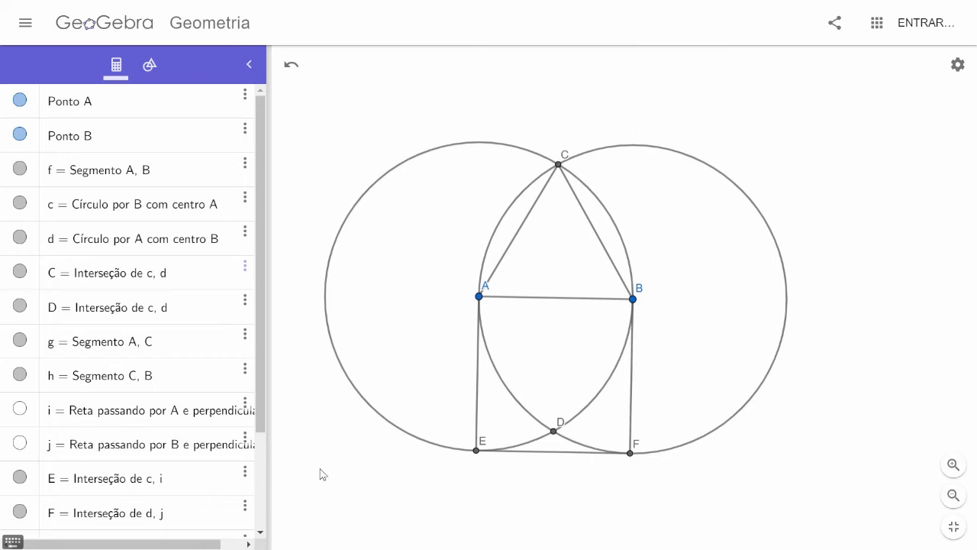
left_click(20, 307)
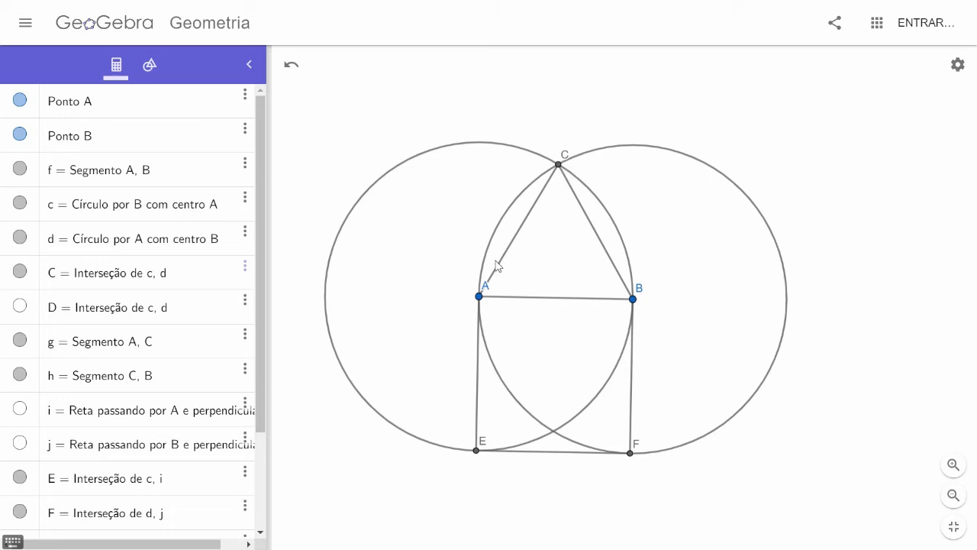
Step: Draw a circle centred at C that passes through A
left_click(150, 67)
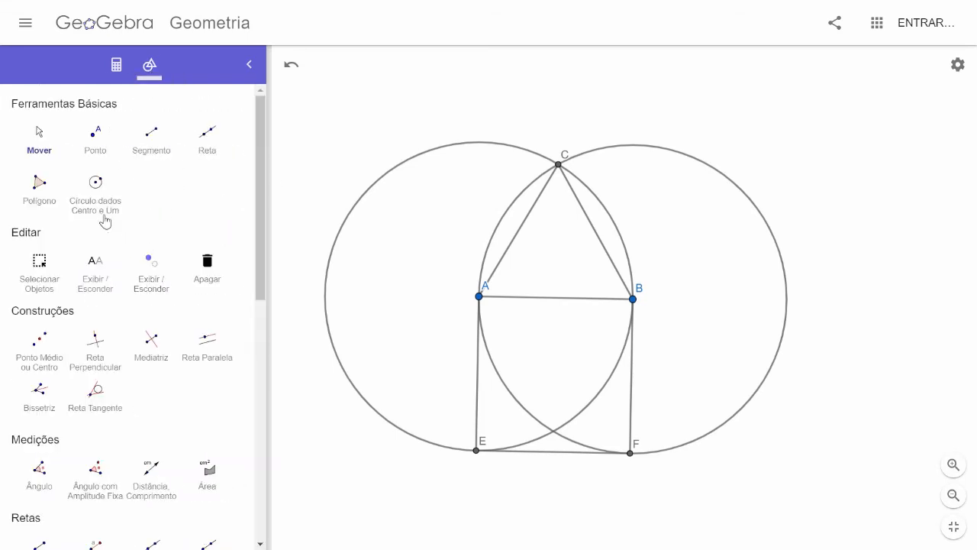
left_click(95, 185)
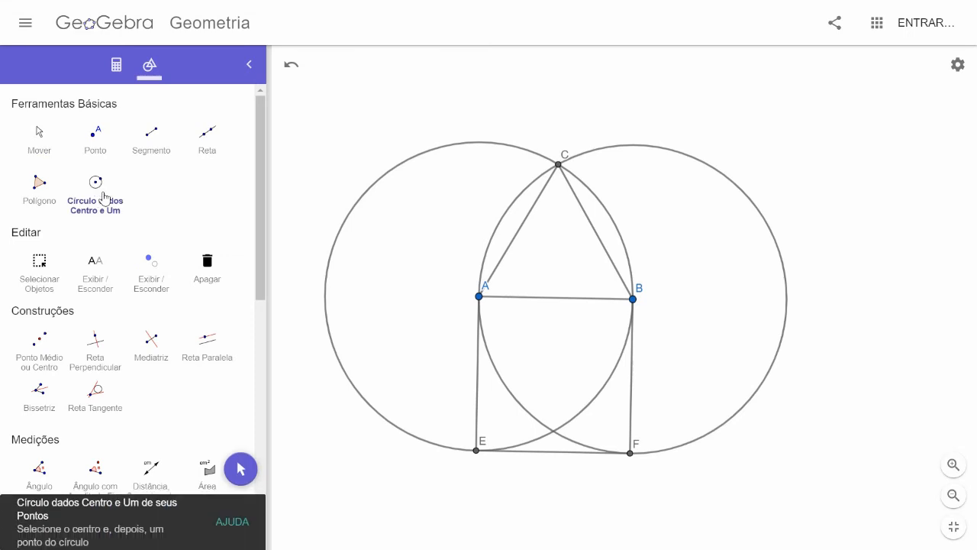
left_click(558, 164)
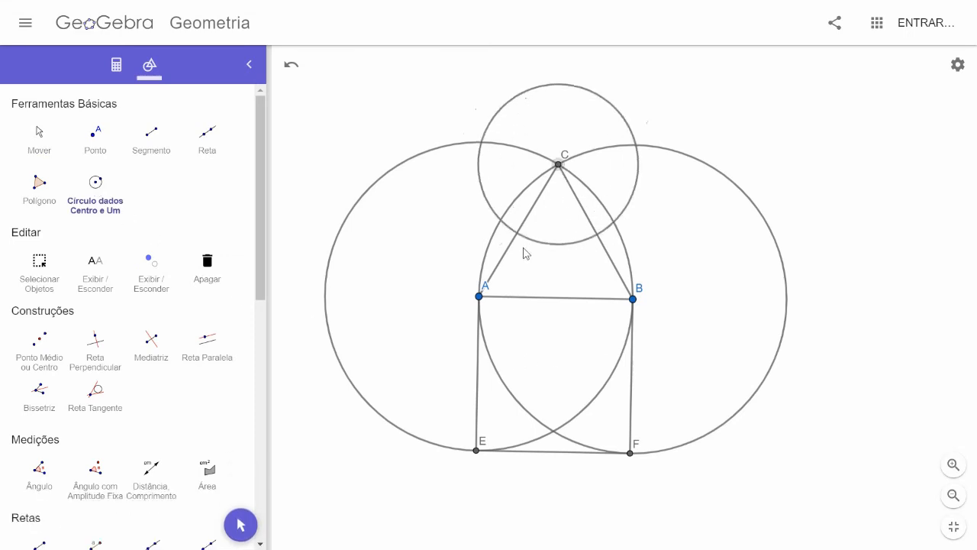
left_click(481, 297)
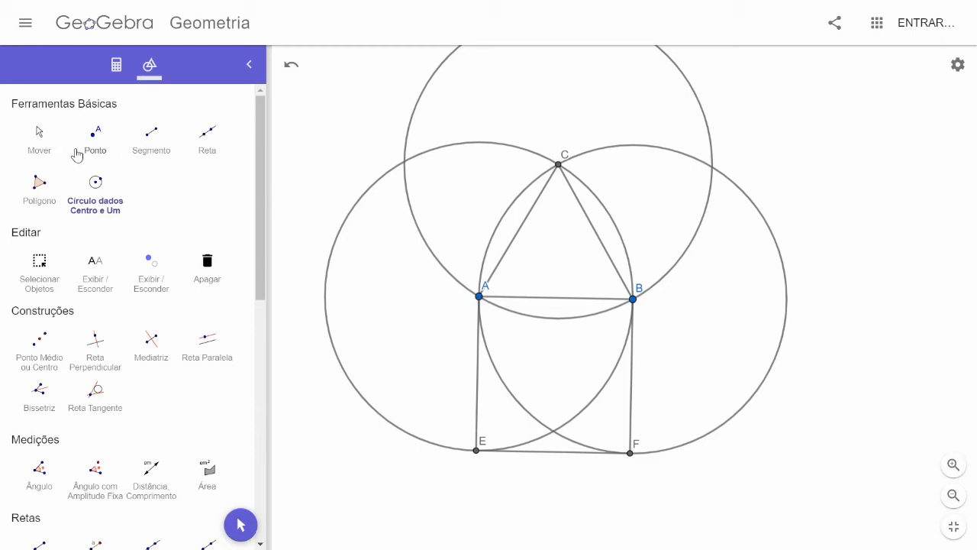
Step: Move point A farther from B and then closer again to test the construction, leaving segment AB tilted with A lower than B
left_click(42, 137)
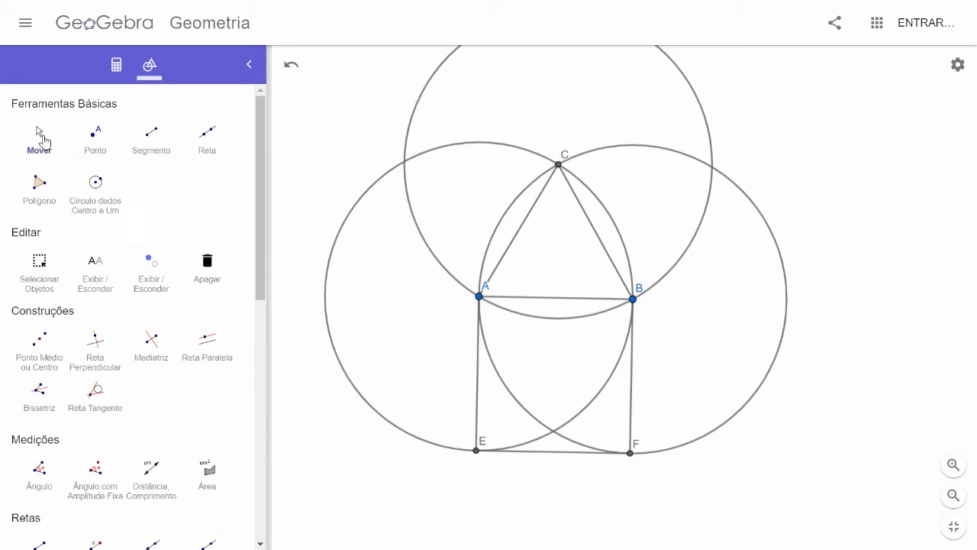
left_click_drag(303, 387, 329, 415)
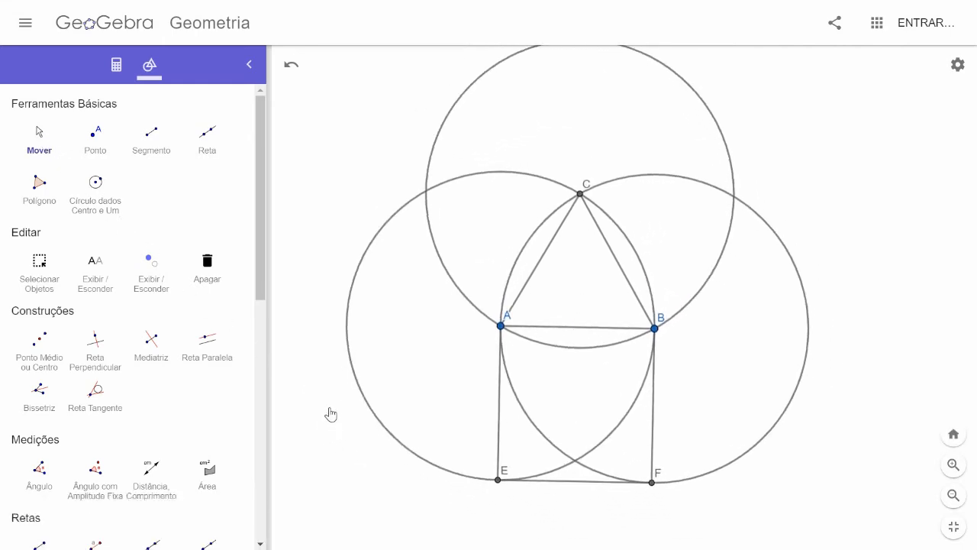
left_click(954, 496)
left_click_drag(513, 441, 399, 355)
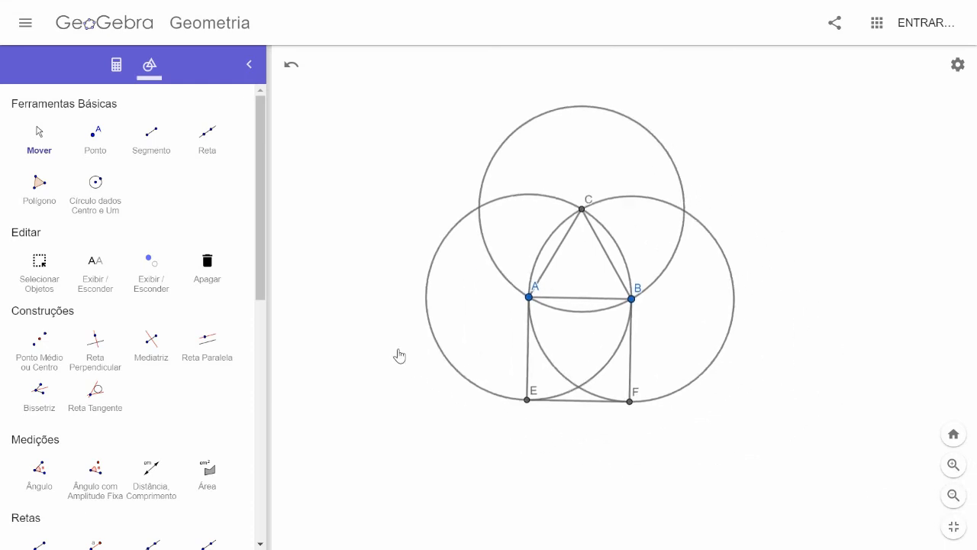
scroll(474, 420, "up", 1)
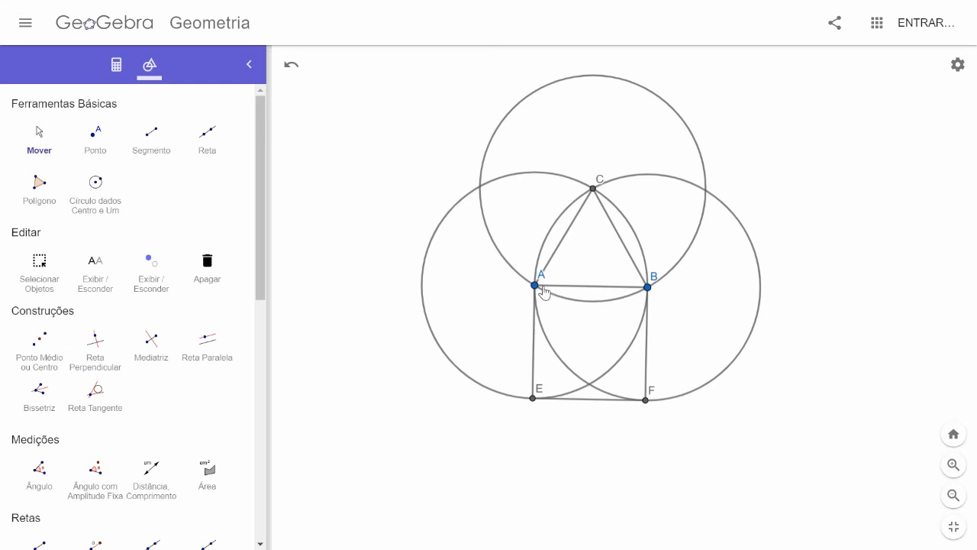
left_click_drag(543, 291, 520, 302)
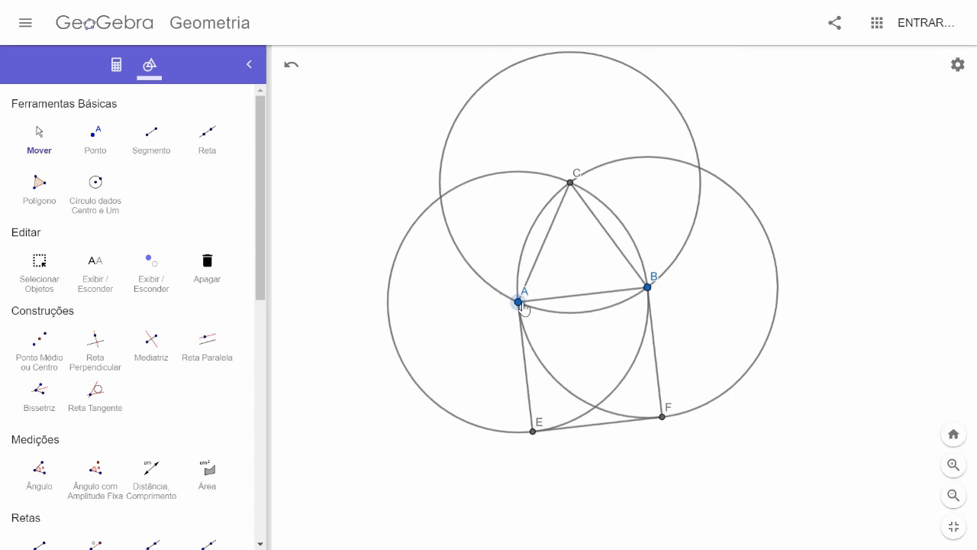
left_click(118, 66)
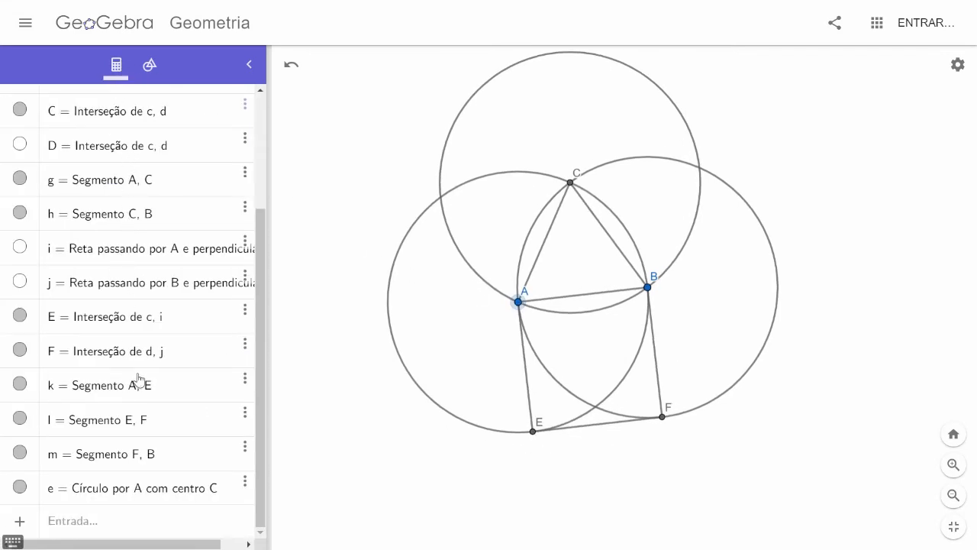
left_click(152, 68)
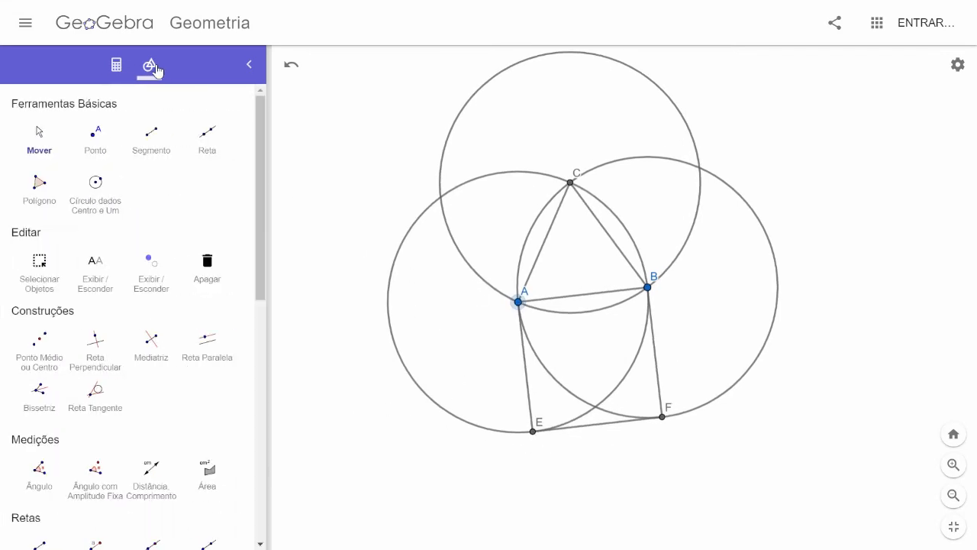
left_click_drag(523, 305, 546, 315)
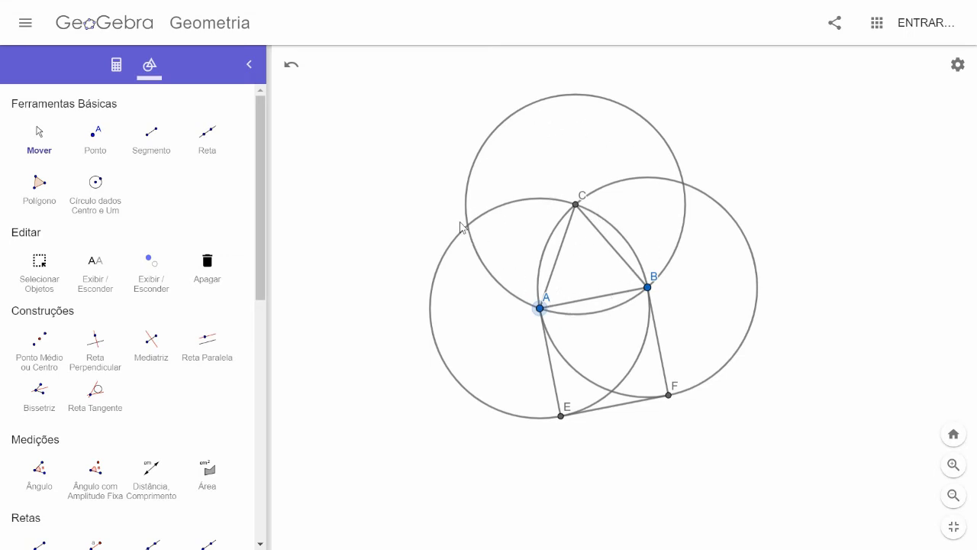
Step: Mark the outer intersection of the circles centred at A and C, and draw a circle centred there through A
left_click(105, 146)
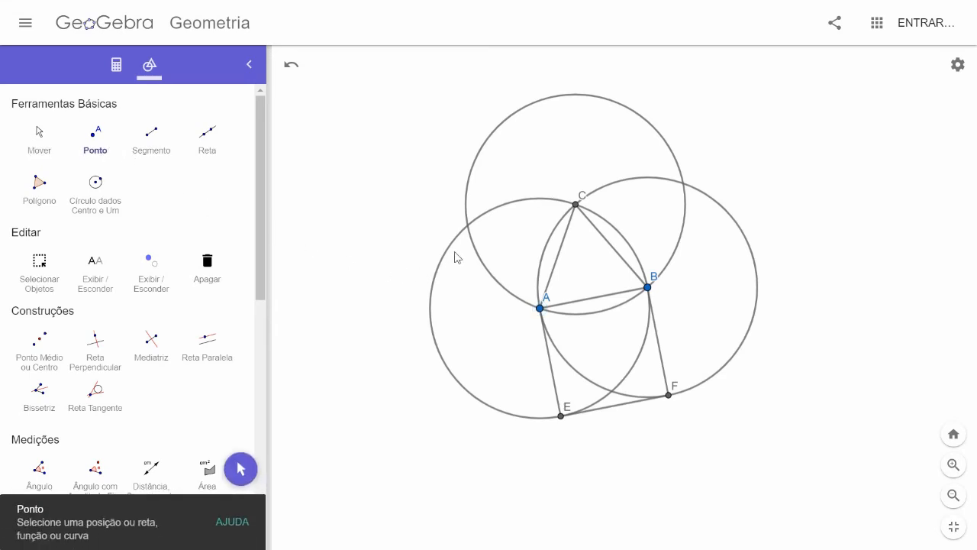
left_click(470, 226)
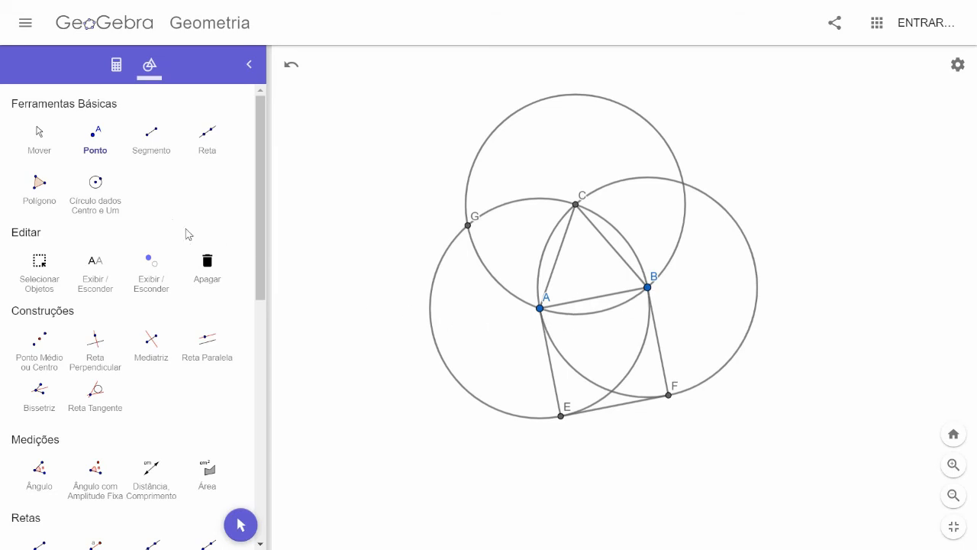
left_click(97, 185)
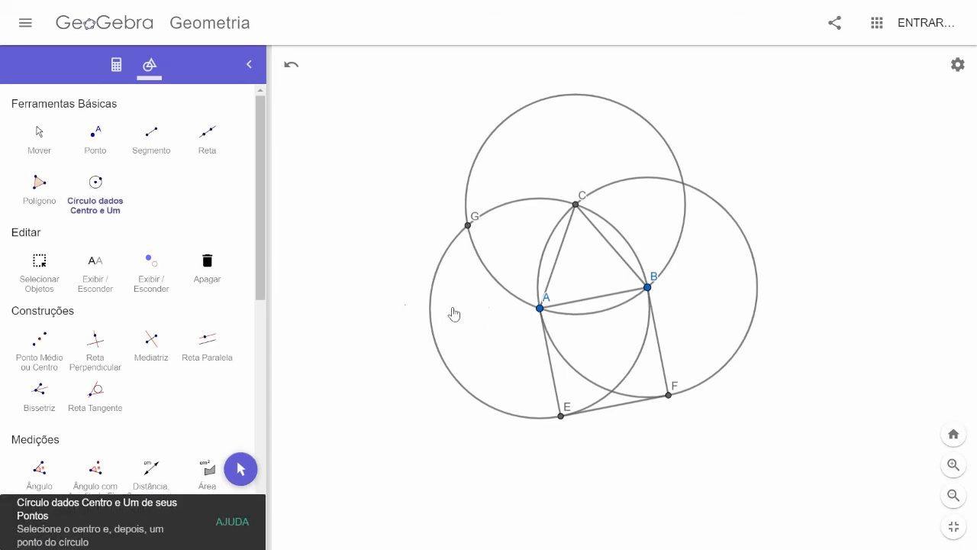
left_click(468, 225)
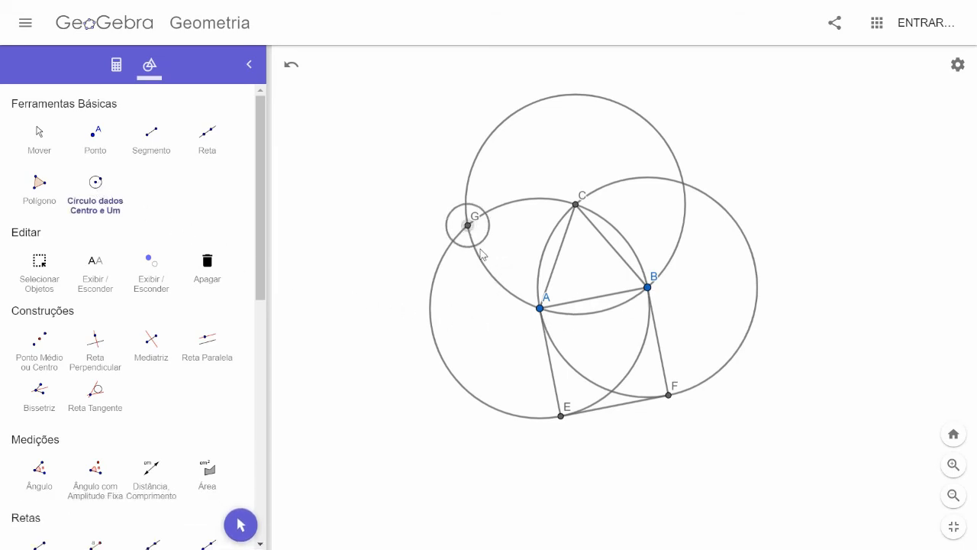
left_click(540, 308)
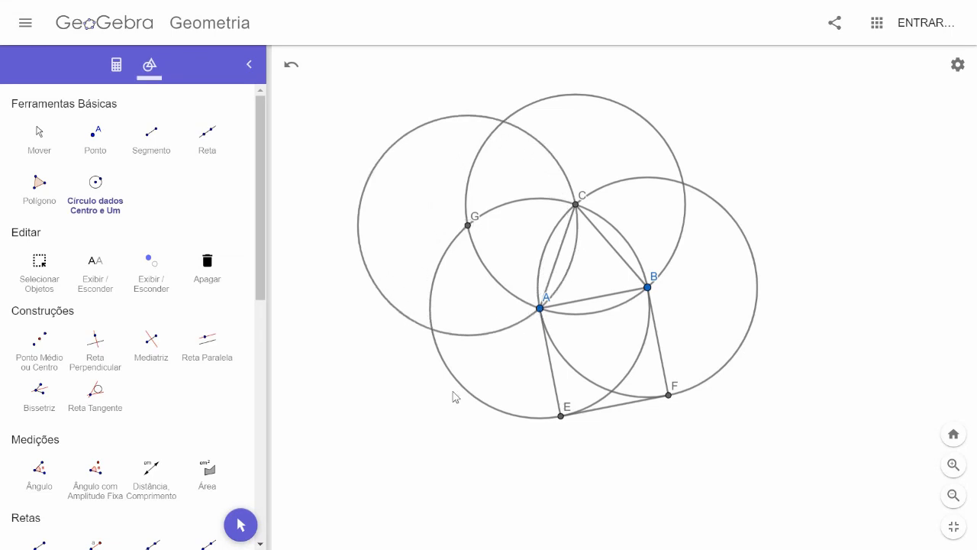
Step: Mark the upper intersection of the circles centred at C and G, and draw a circle centred there through G
left_click(104, 145)
left_click(504, 122)
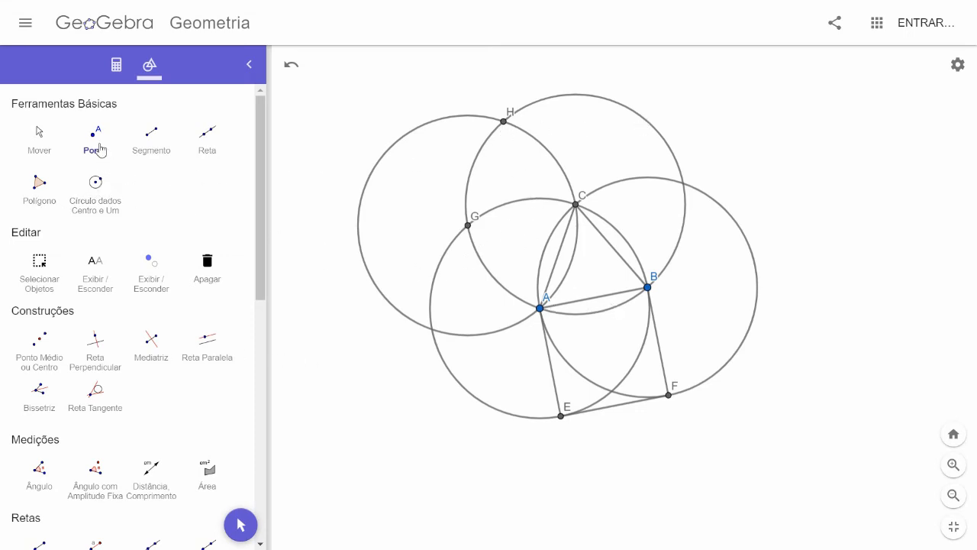
left_click(96, 183)
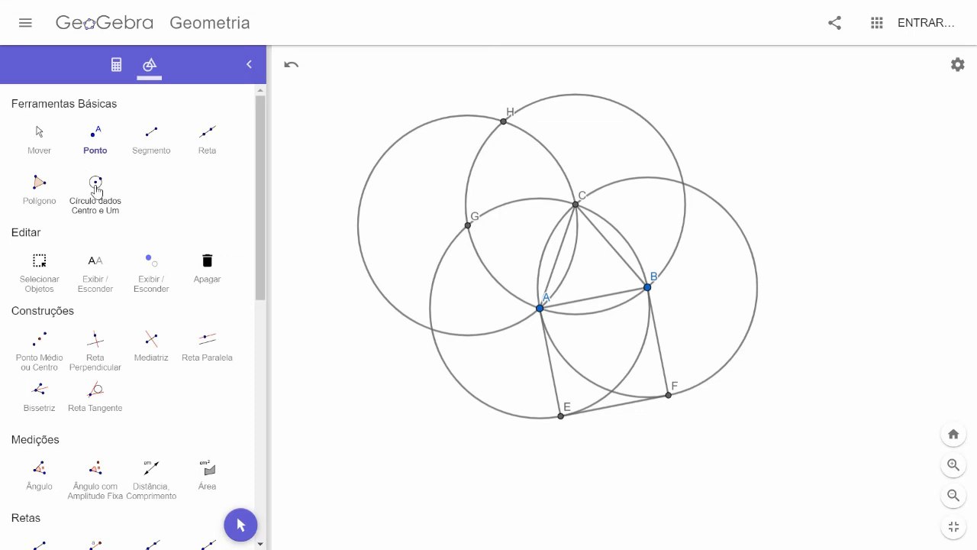
left_click(504, 120)
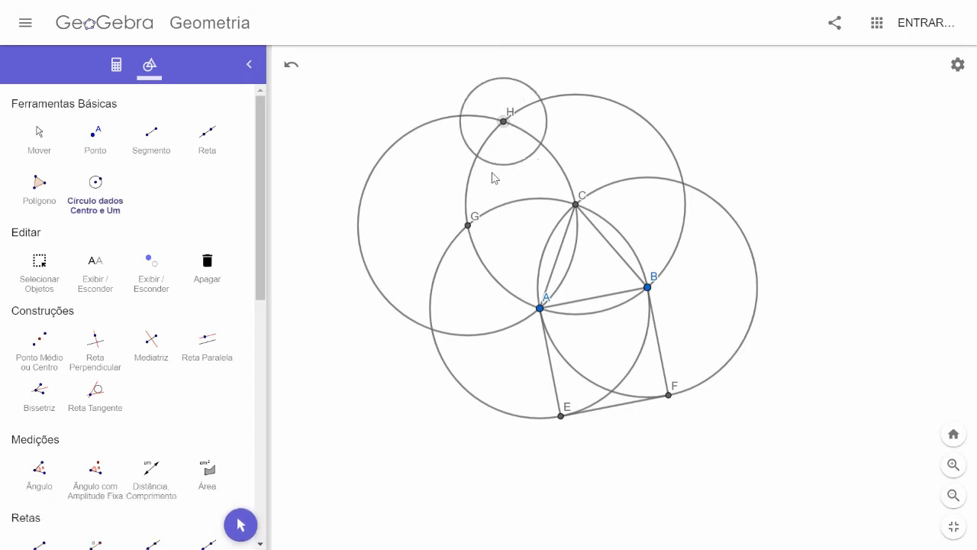
left_click(475, 223)
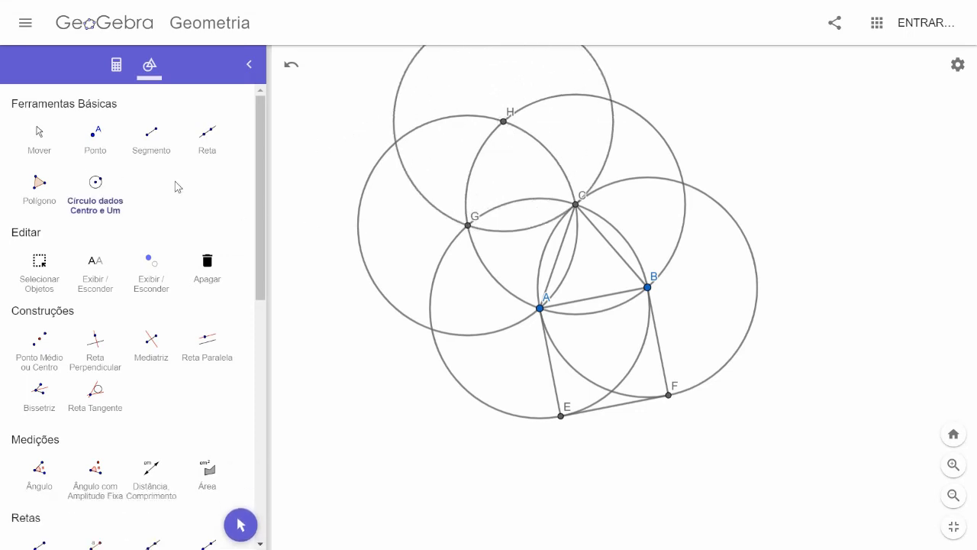
Step: Mark the upper intersection of the circles centred at C and H, and draw a circle centred there through H
left_click(102, 142)
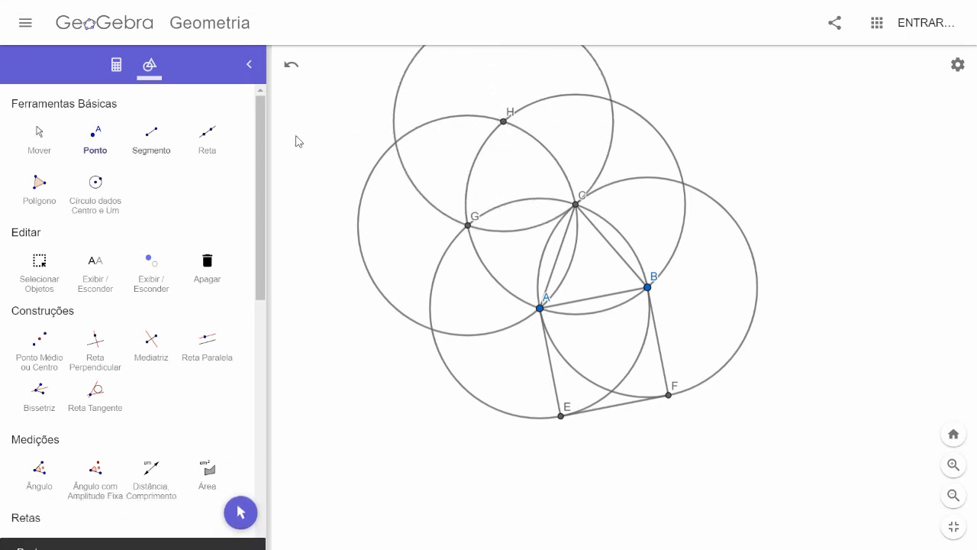
left_click(612, 100)
left_click(95, 185)
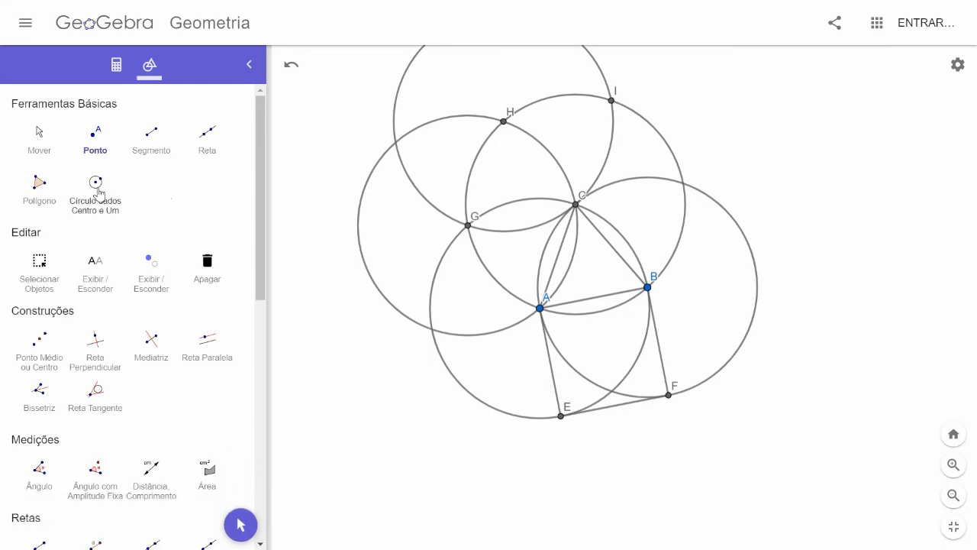
left_click(613, 103)
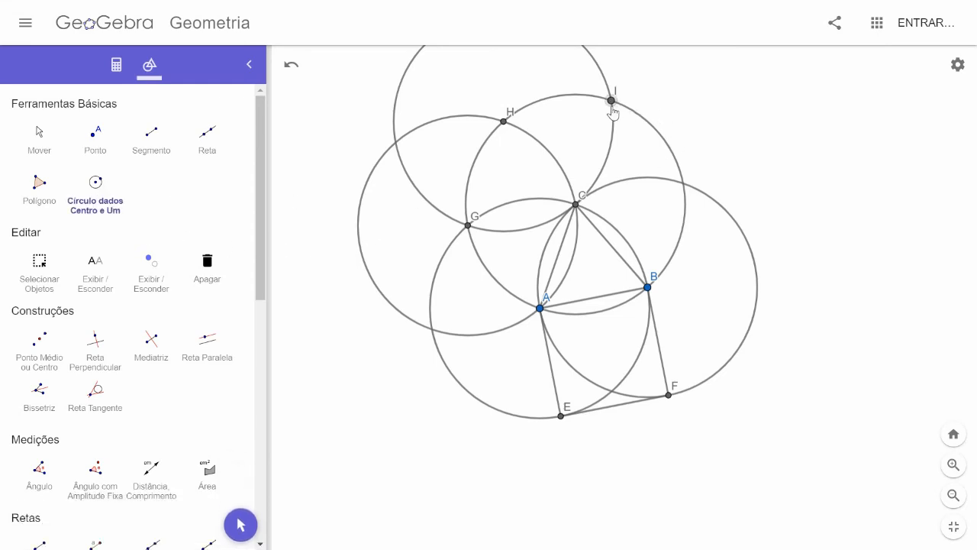
left_click(504, 122)
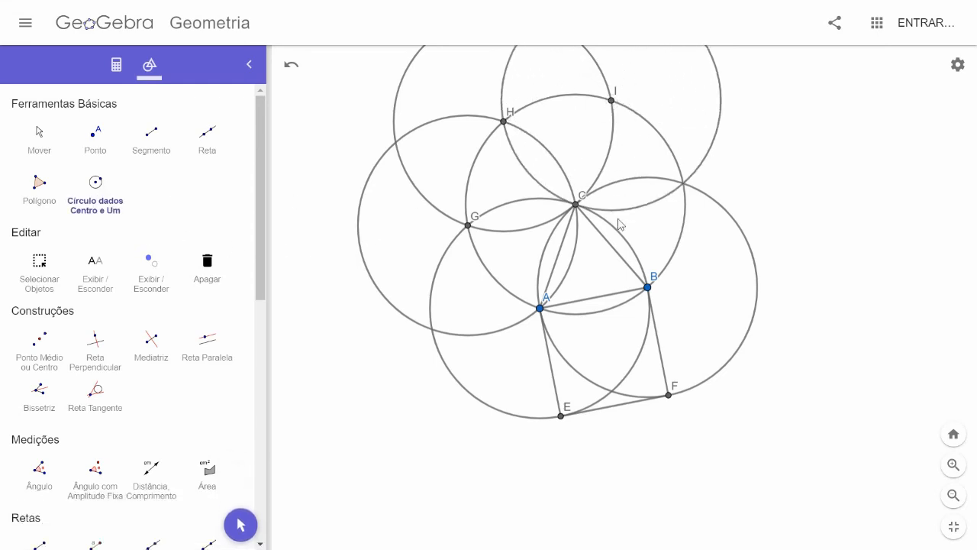
Step: Mark the outer intersection of the circles centred at B and C, and draw the hexagon sides A-G, G-H, H-I, I-J and J-B
left_click(96, 140)
left_click(685, 184)
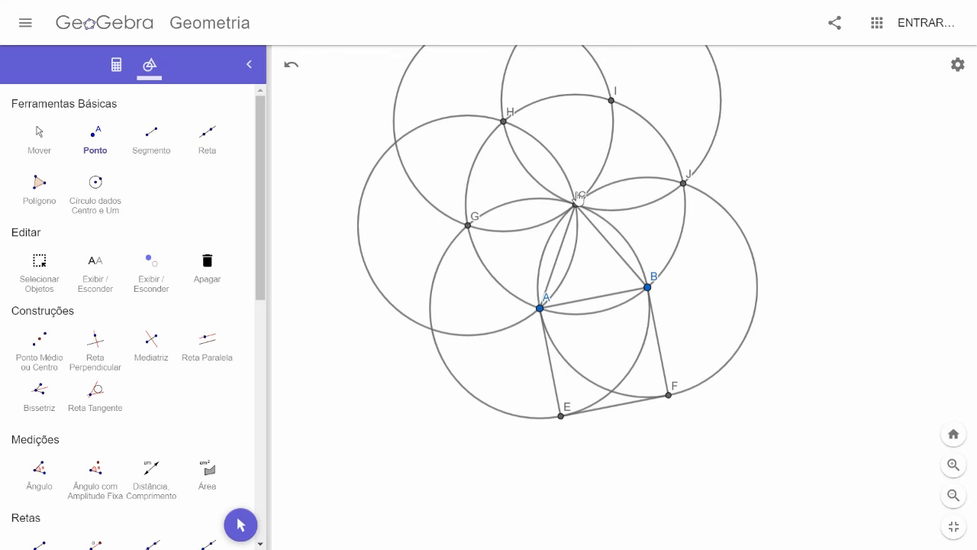
left_click(151, 138)
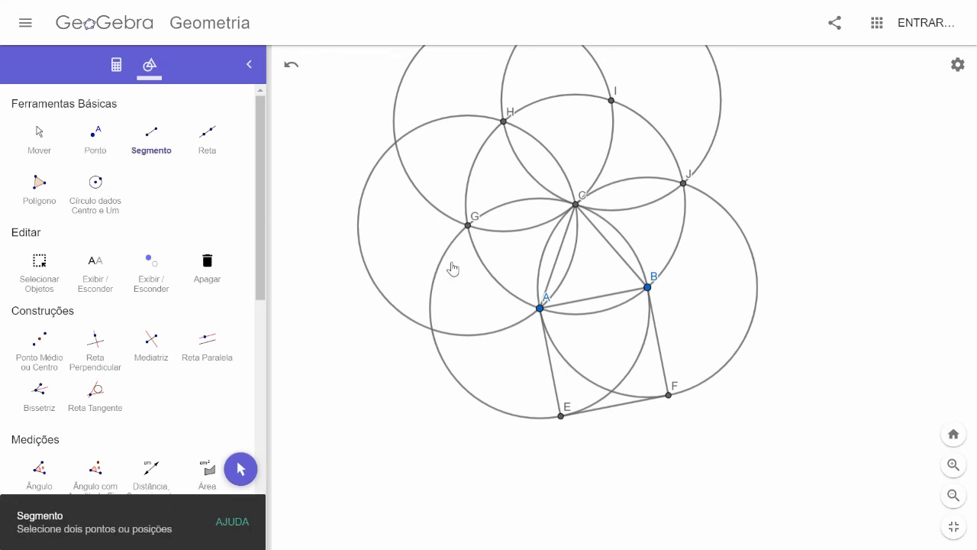
left_click(540, 308)
left_click(468, 225)
left_click(504, 121)
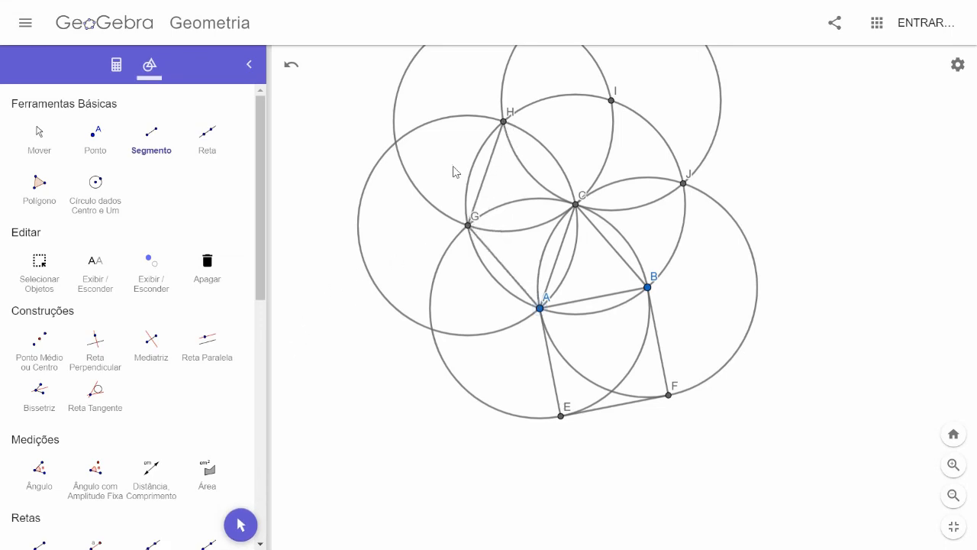
left_click(504, 122)
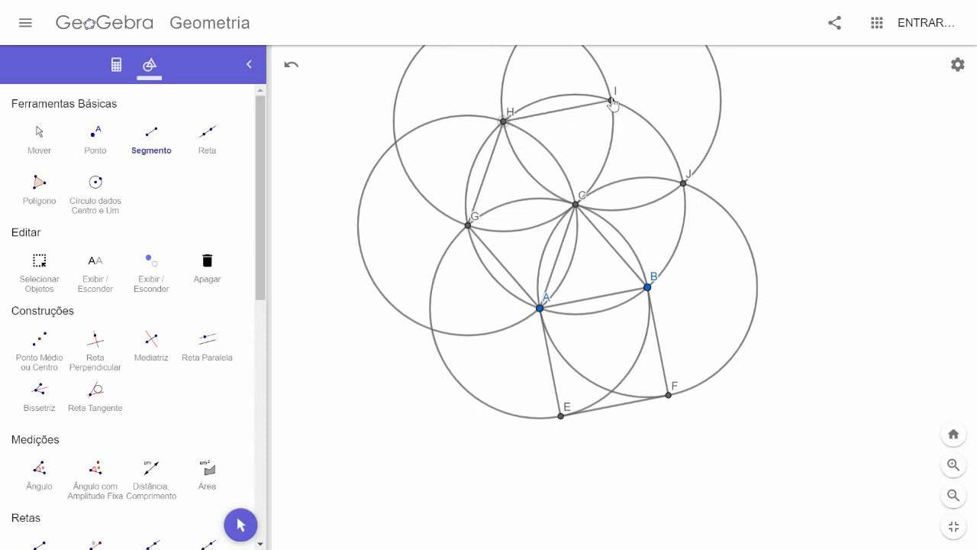
left_click(611, 100)
left_click(611, 100)
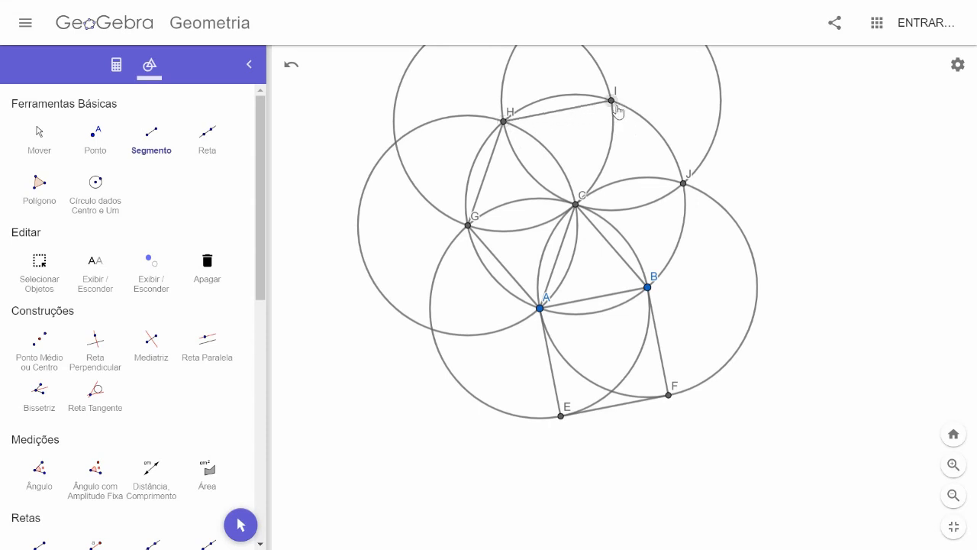
left_click(684, 184)
left_click(683, 184)
left_click(648, 287)
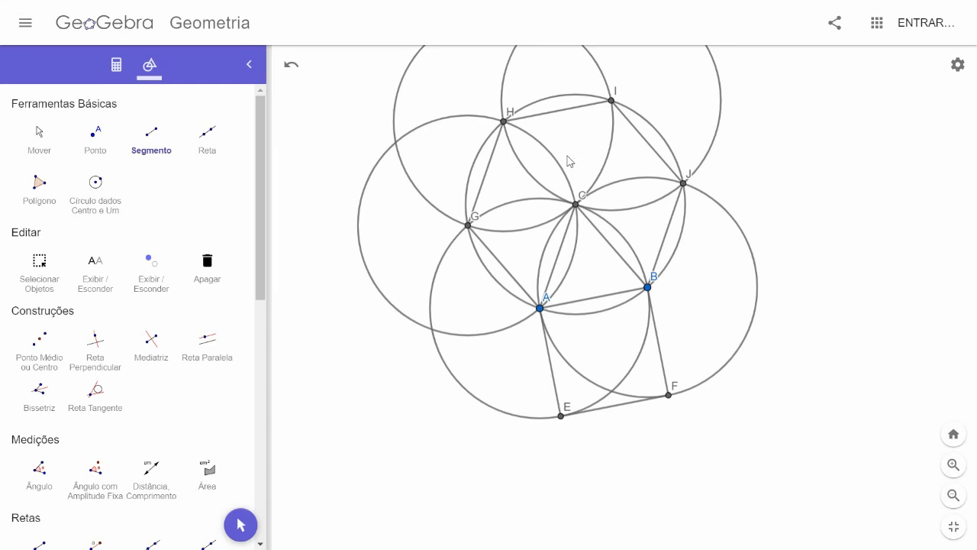
Step: Hide the circles centred at I and H through their entries r and q in the algebra list
left_click(116, 65)
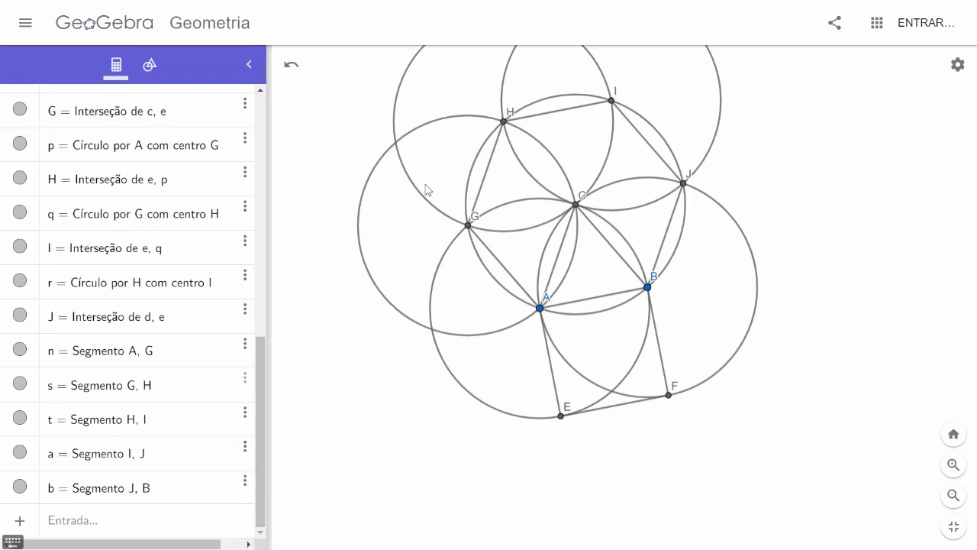
left_click(21, 282)
left_click(23, 216)
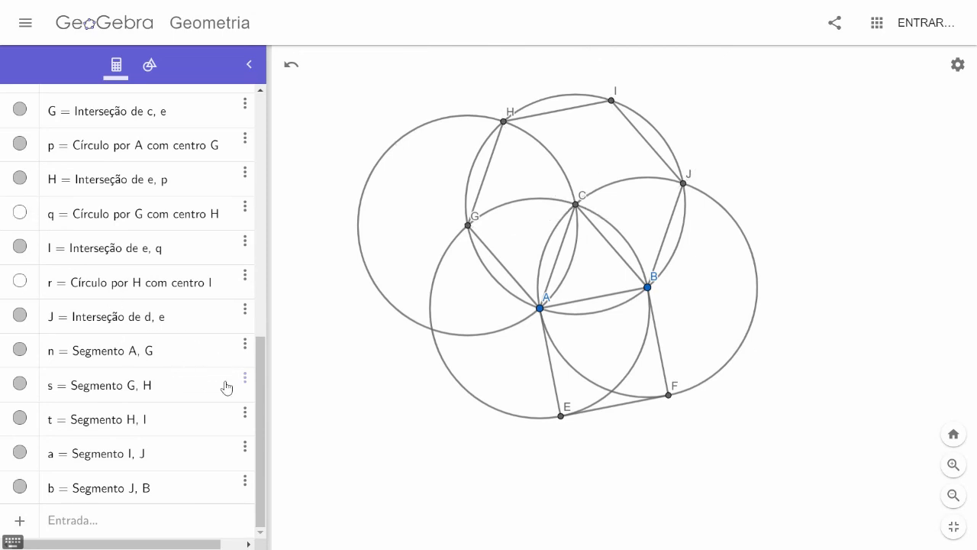
Step: Hide the circles centred at G, C, A and B through their algebra list entries, and move point A lower to test the polygons
left_click_drag(260, 403, 267, 316)
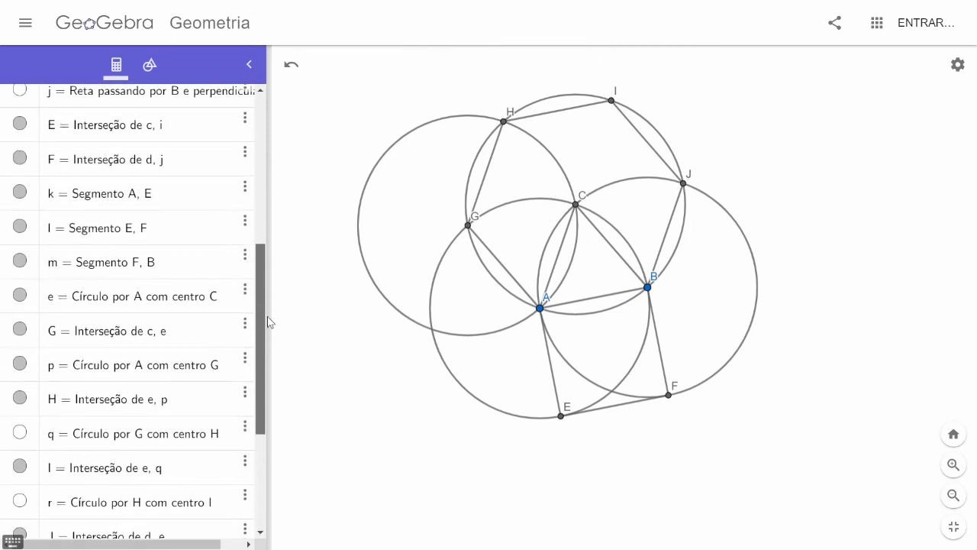
left_click(20, 364)
left_click(21, 296)
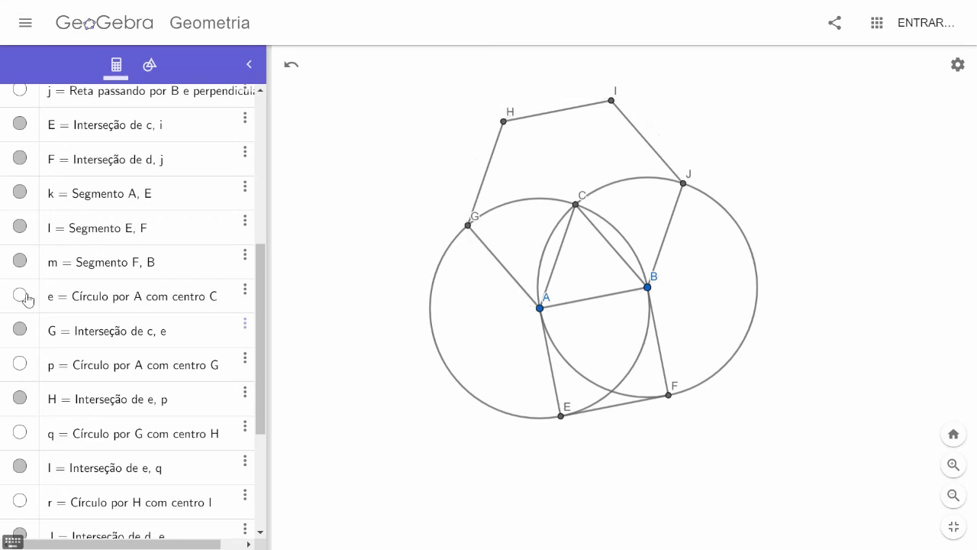
left_click_drag(259, 343, 270, 219)
left_click(21, 146)
left_click(21, 181)
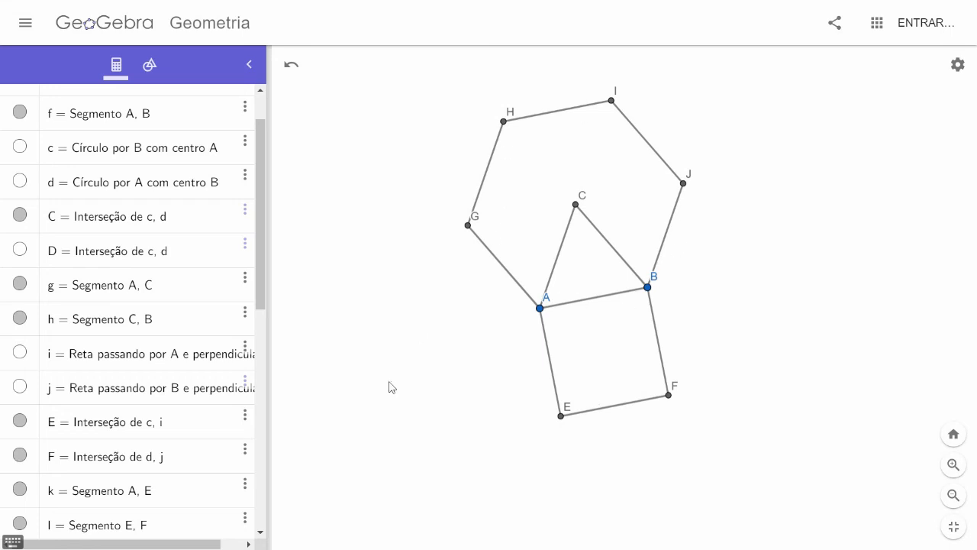
left_click_drag(540, 309, 582, 381)
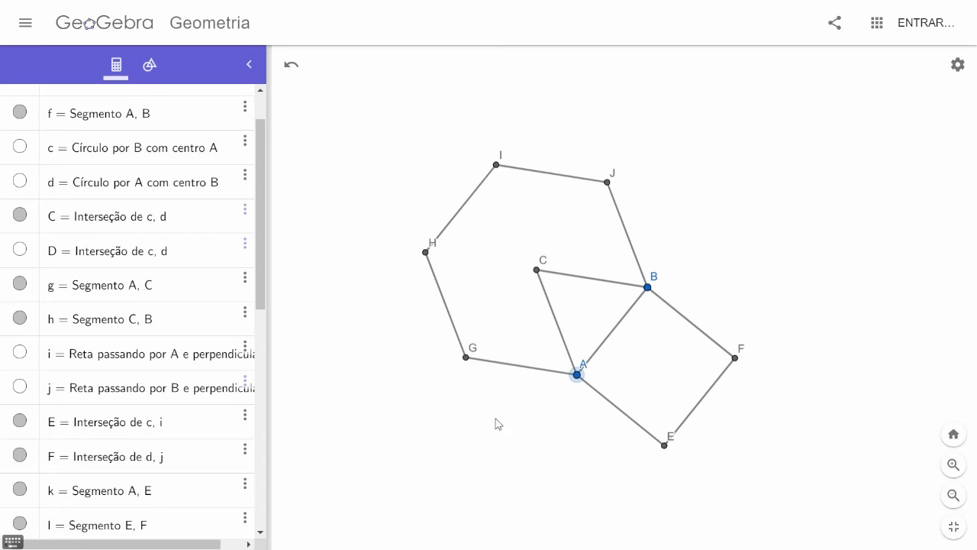
Step: View the image export preview of the construction and the file formats offered for download
left_click(26, 24)
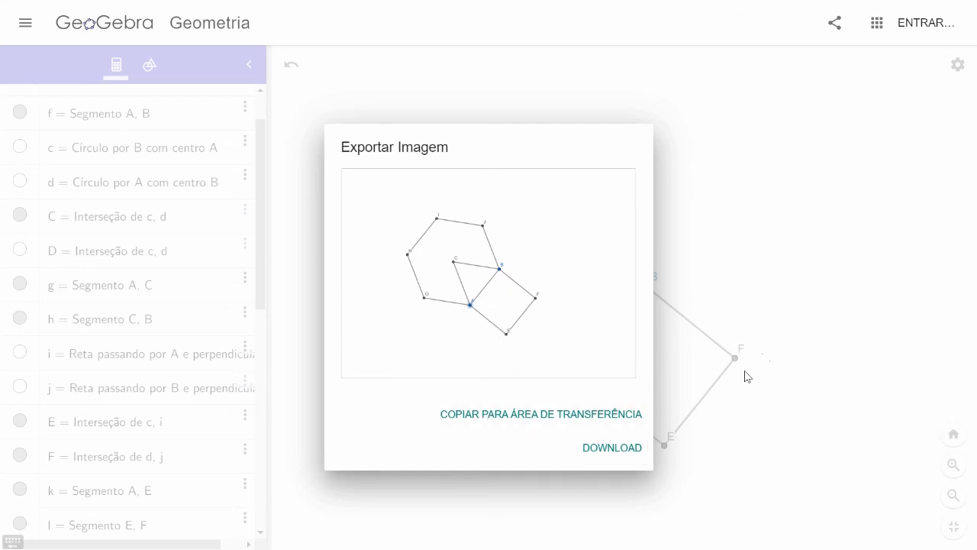
left_click(787, 207)
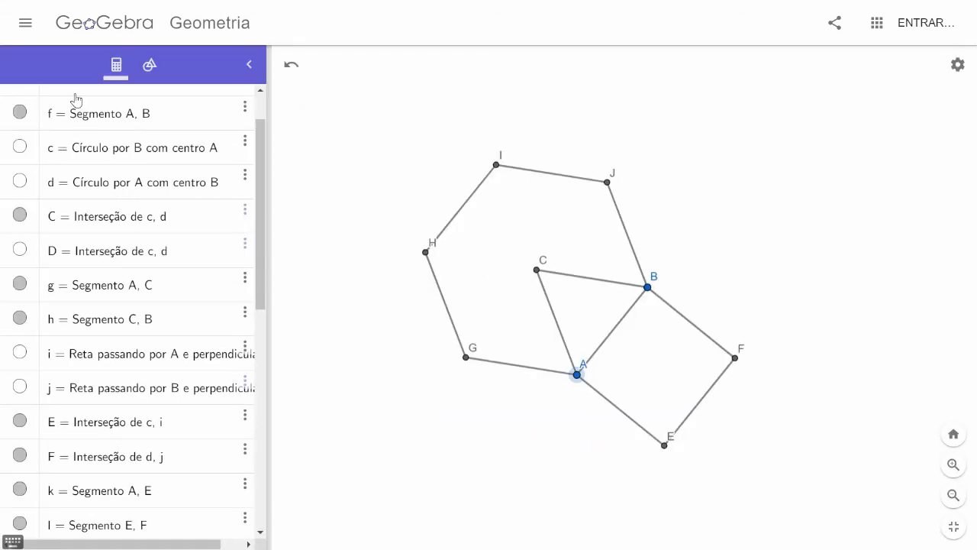
left_click(25, 23)
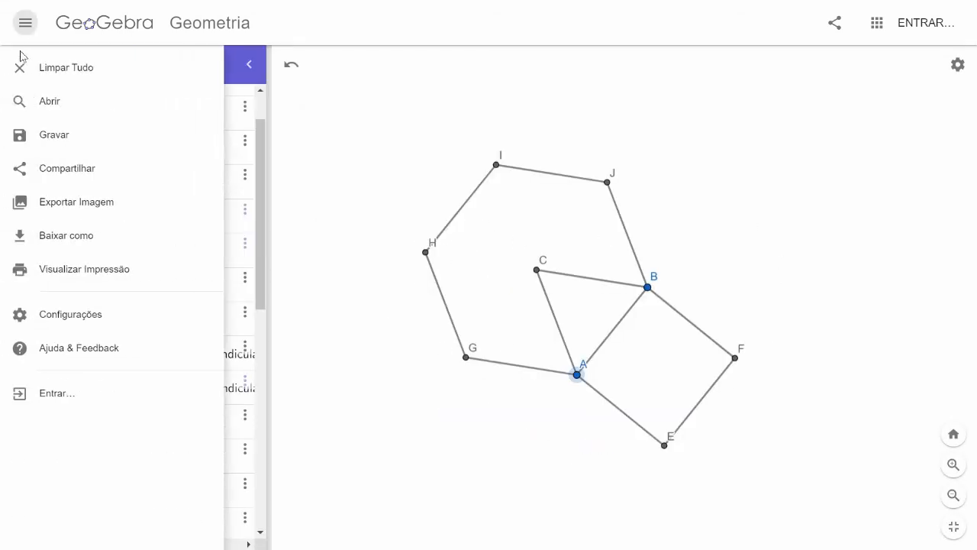
left_click(59, 236)
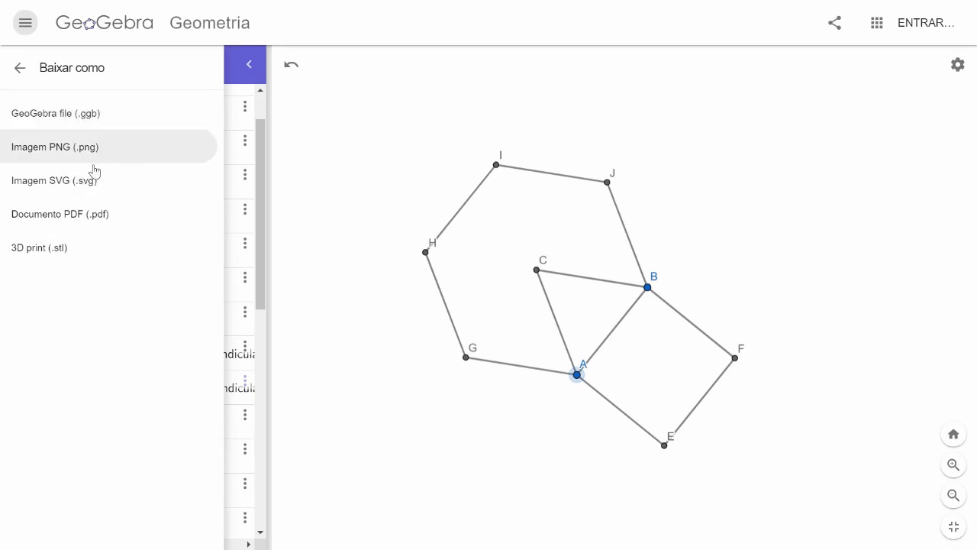
Step: Clear the whole construction without saving it
left_click(20, 70)
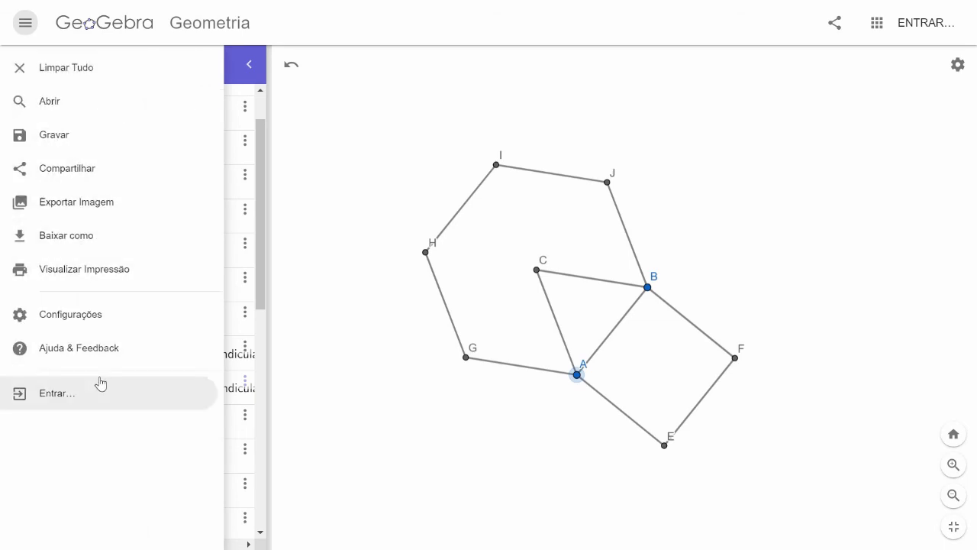
left_click(62, 71)
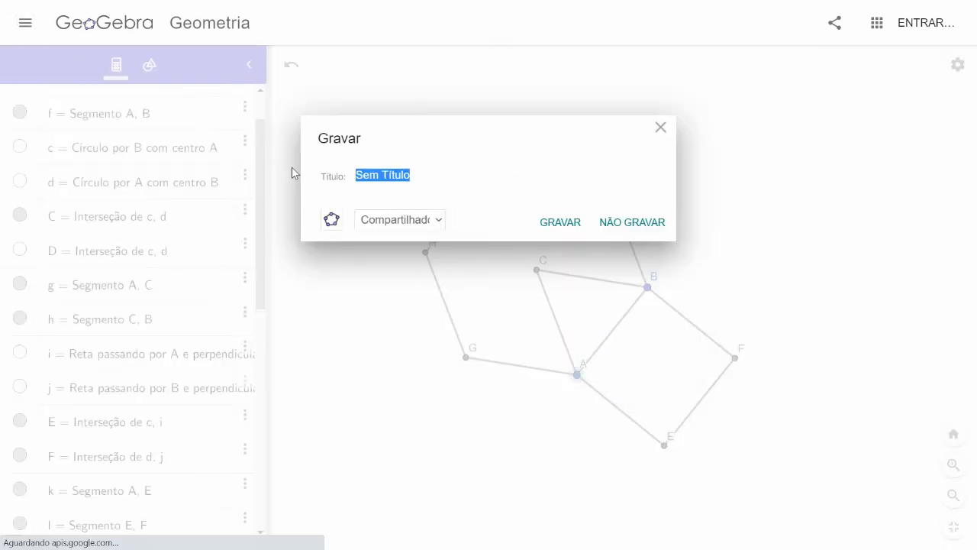
left_click(632, 222)
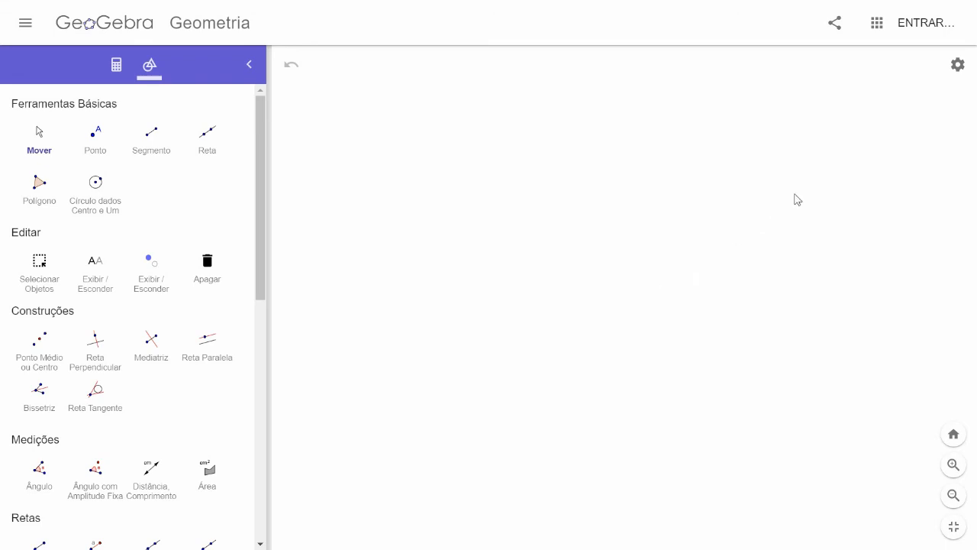
Step: Show the coordinate axes and the major and minor gridlines in the graphics view
left_click(958, 67)
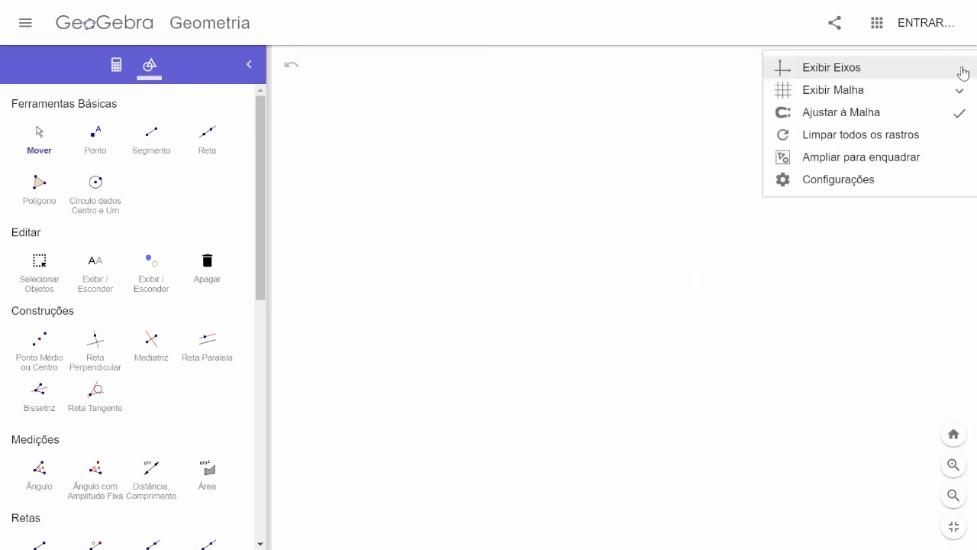
left_click(852, 70)
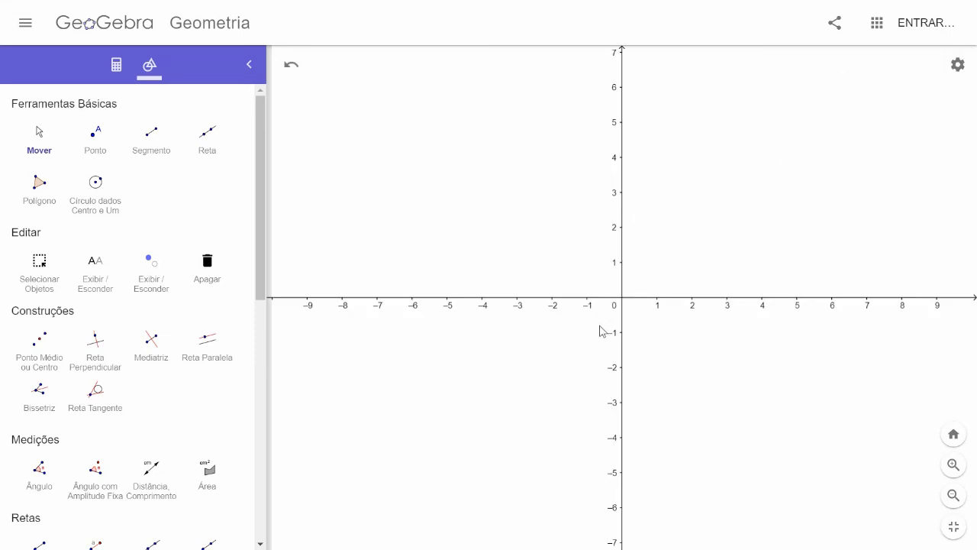
left_click(957, 66)
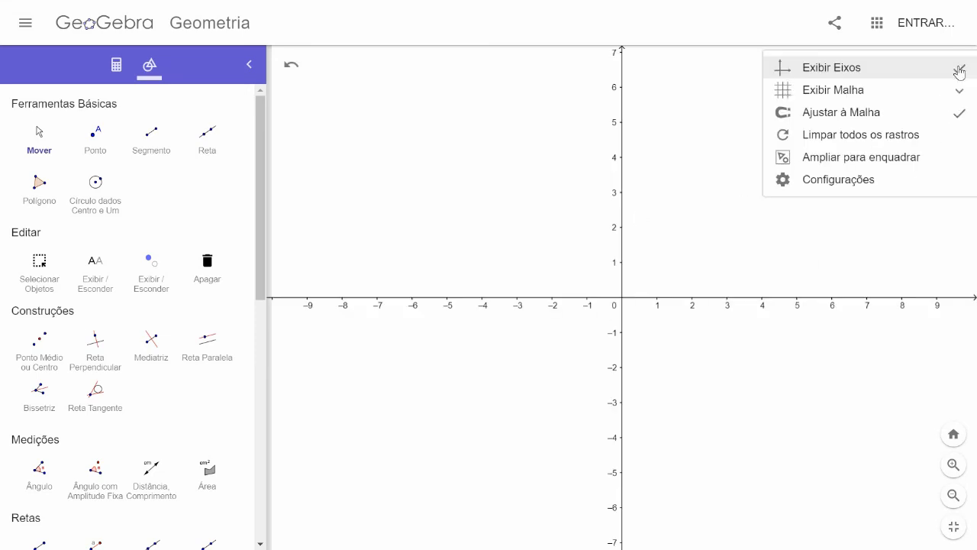
left_click(850, 91)
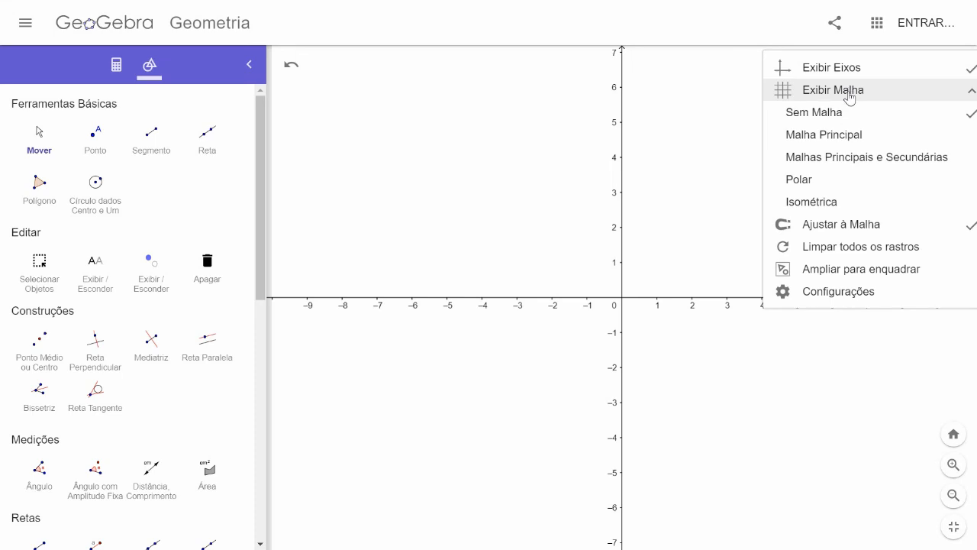
left_click(850, 158)
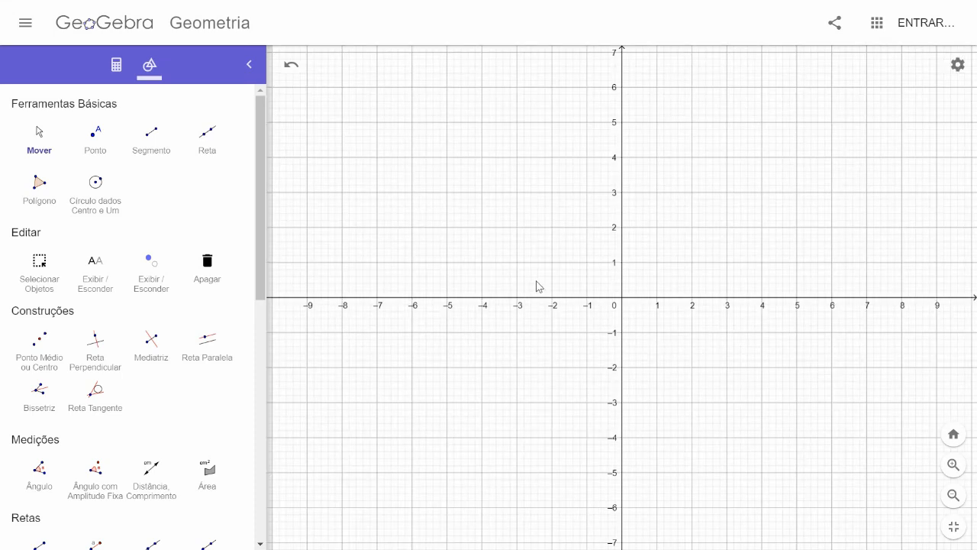
Step: Enter the quadratic function x^2 - 5x + 6 as a new algebra entry to plot its parabola
left_click(118, 65)
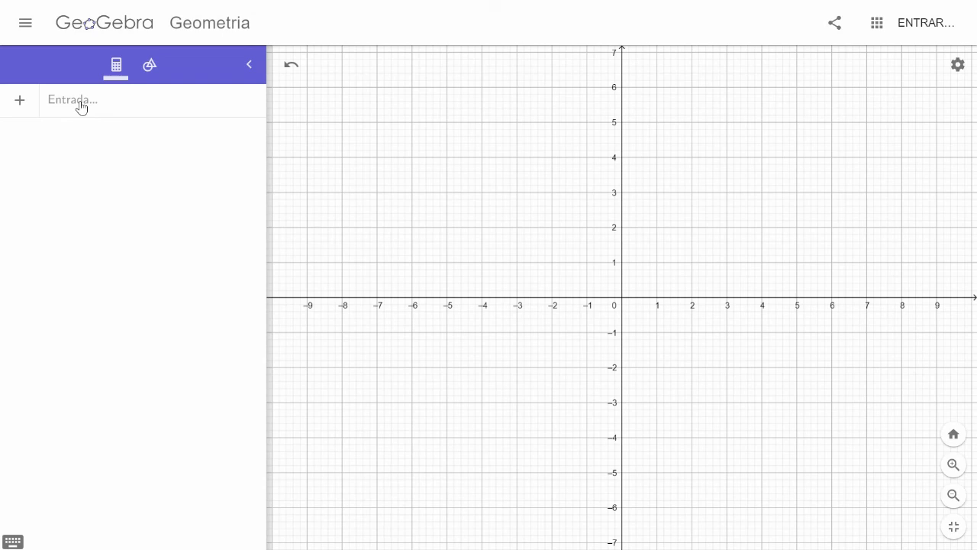
left_click(15, 542)
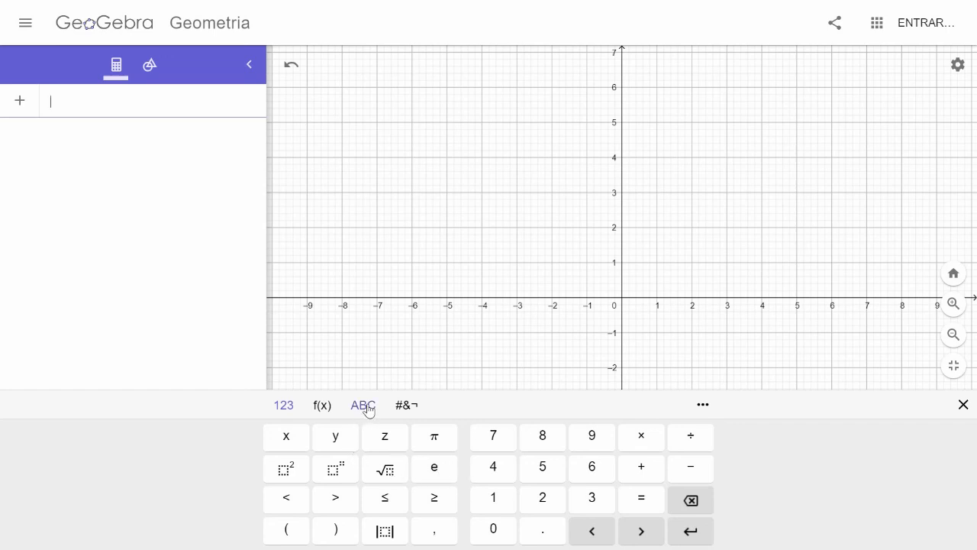
left_click(324, 406)
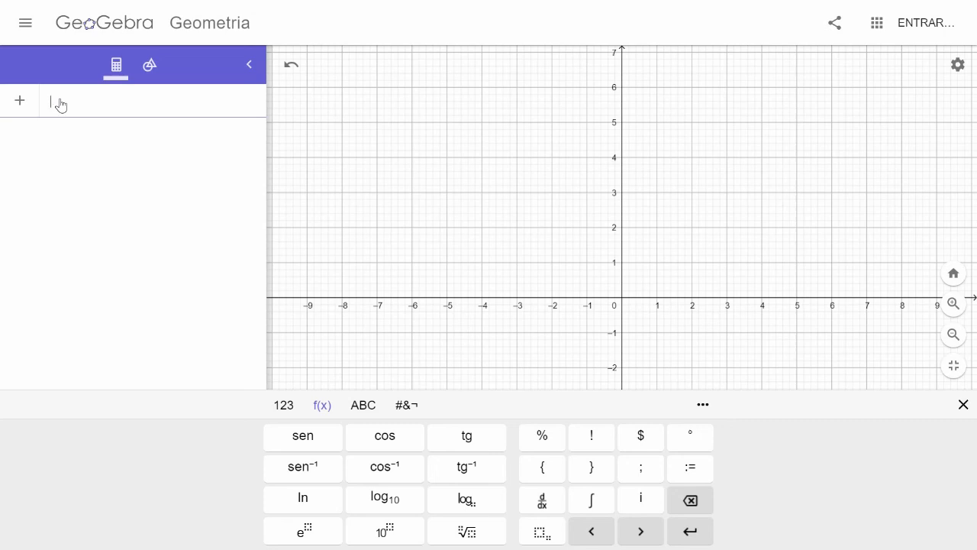
type("x")
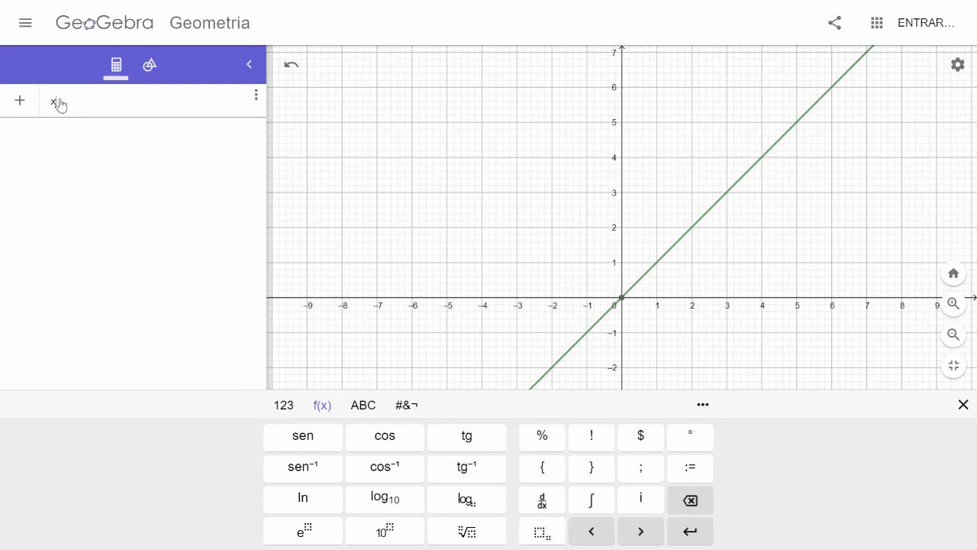
type("^2")
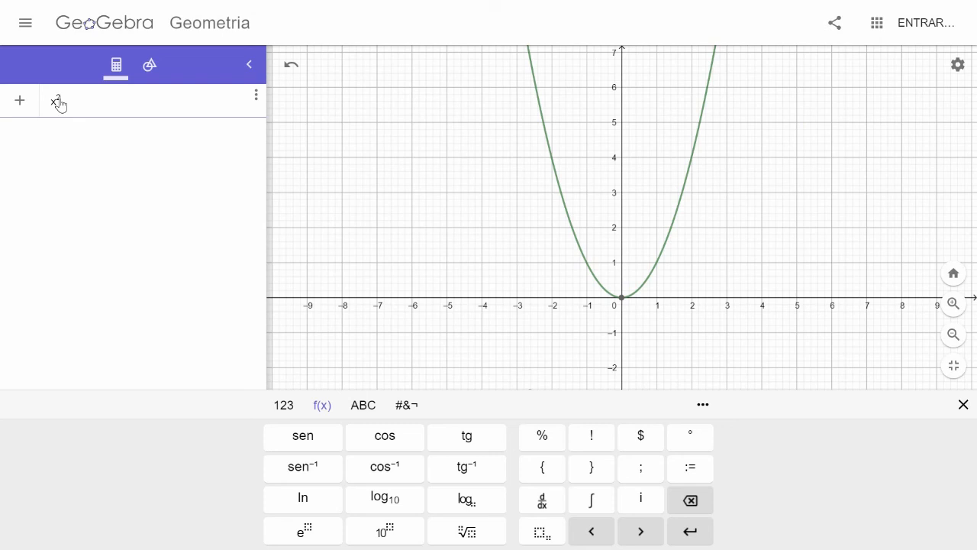
type("-5x")
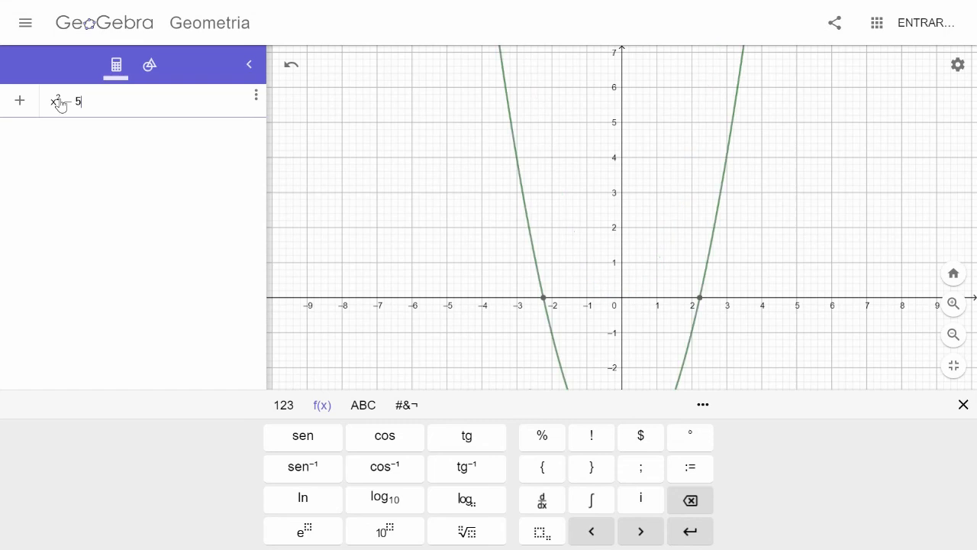
type("+")
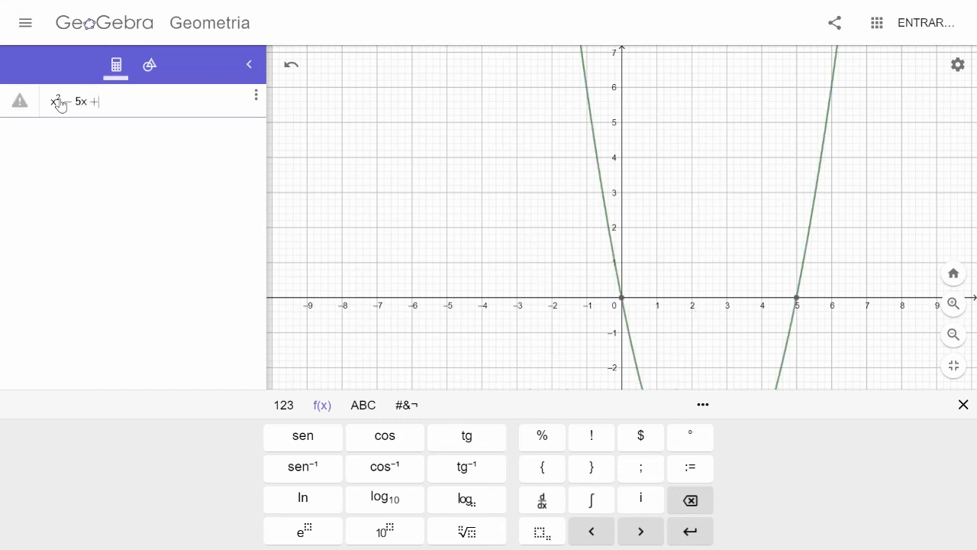
type("6")
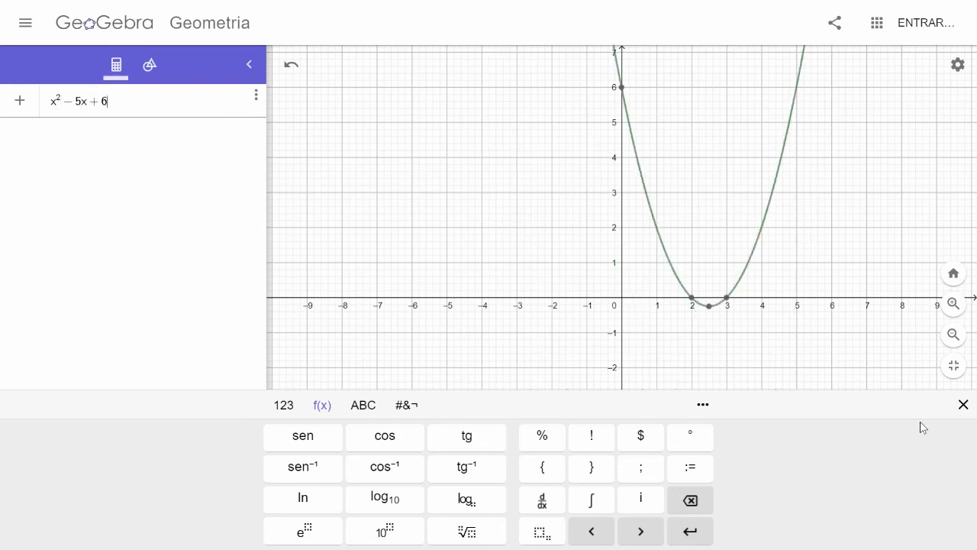
left_click(964, 407)
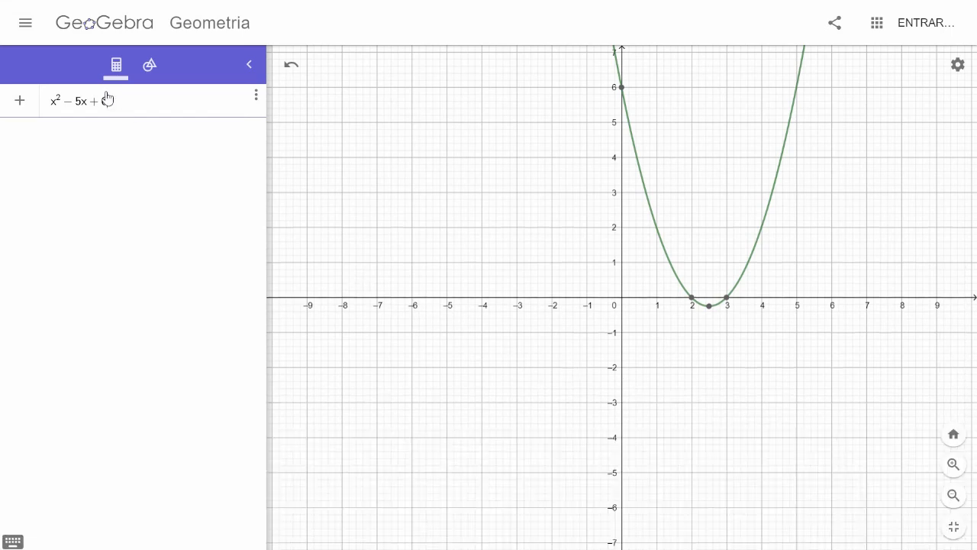
key("Return")
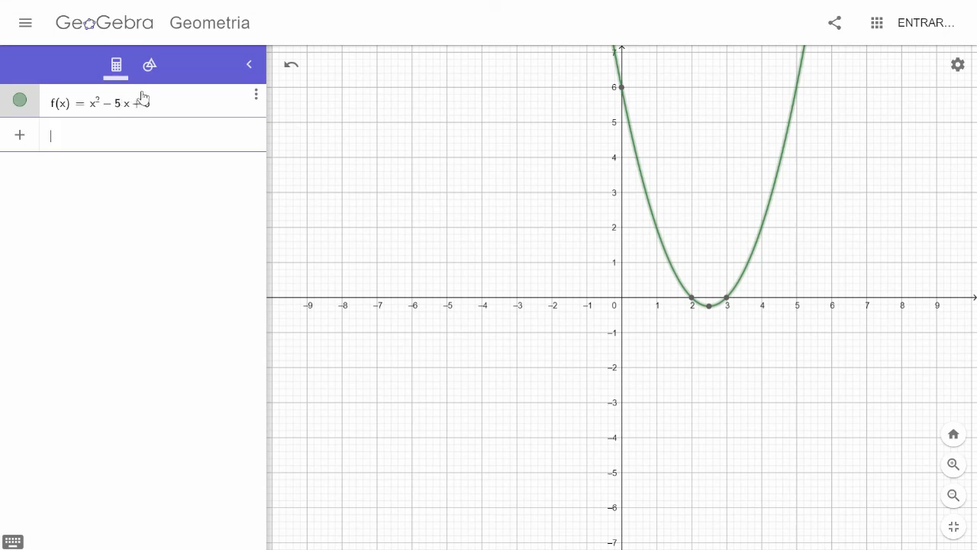
Step: Place a point on the descending branch of the parabola at about x = 0.6
left_click(152, 67)
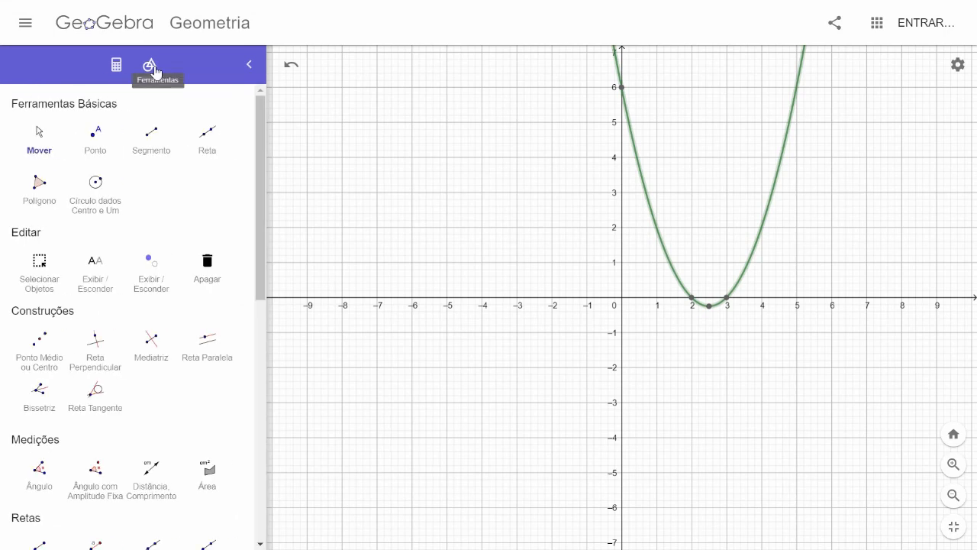
left_click(97, 139)
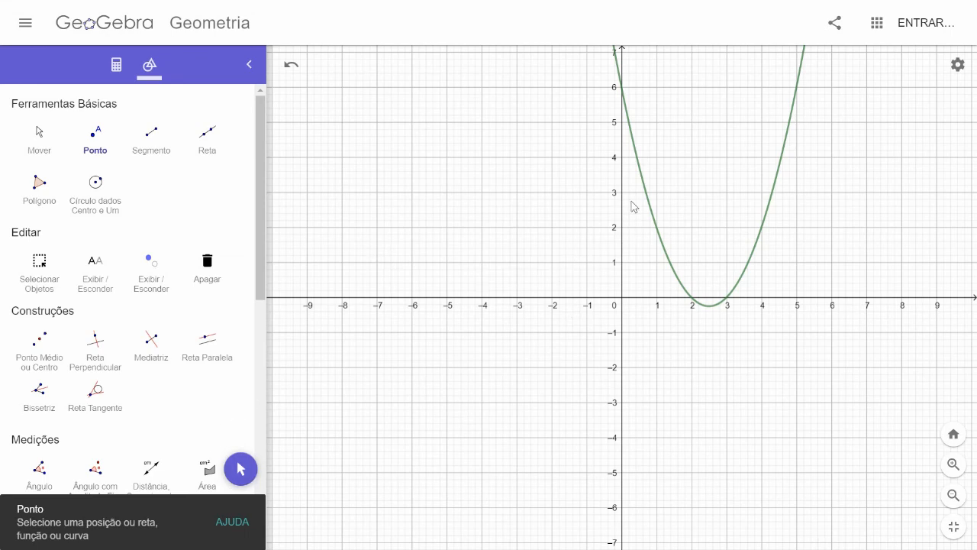
left_click(643, 179)
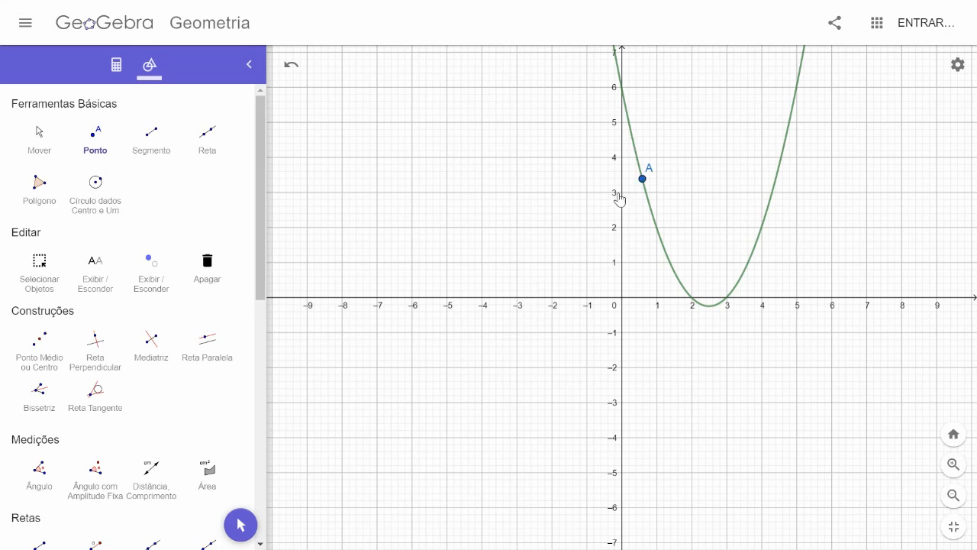
Step: Draw the tangent line to the parabola at point A, and move A along the curve to about x = 3.9
left_click(101, 395)
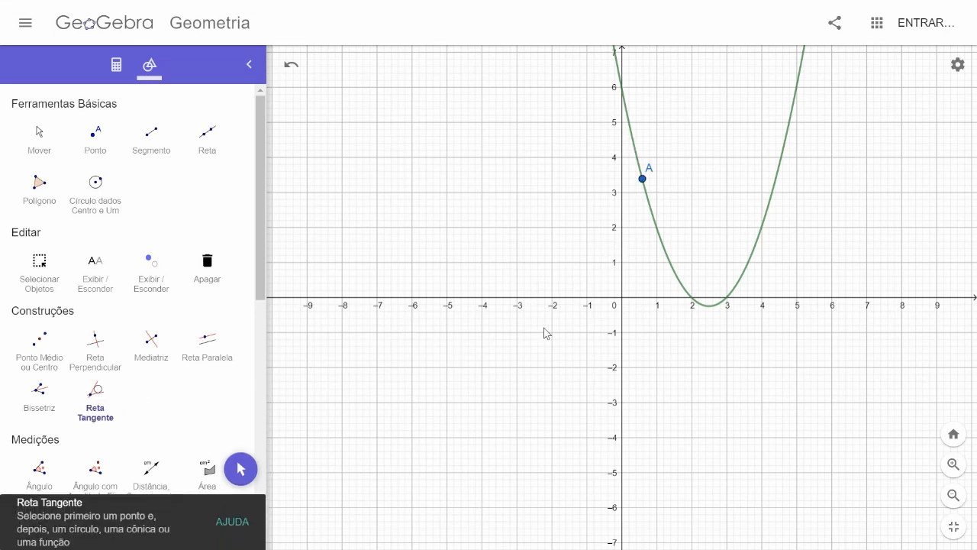
left_click(643, 181)
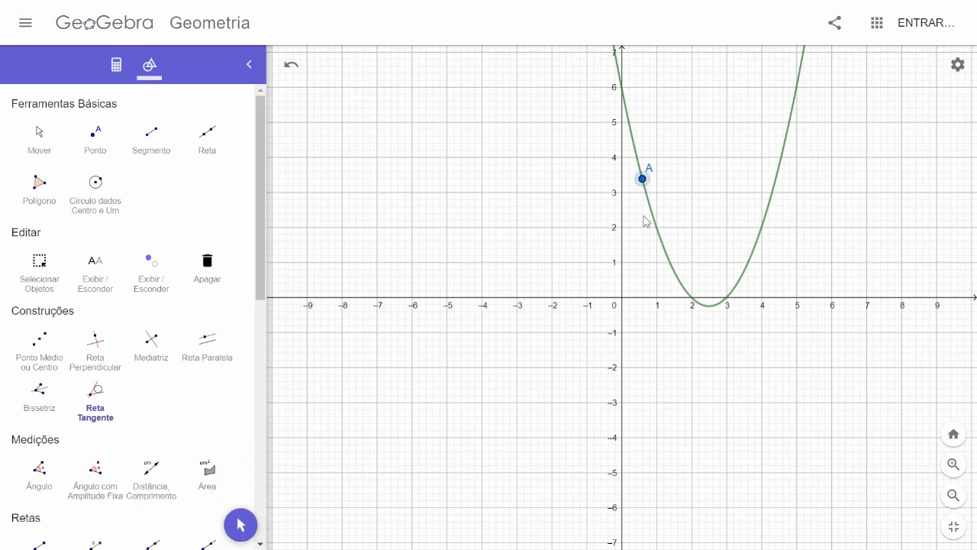
left_click(662, 243)
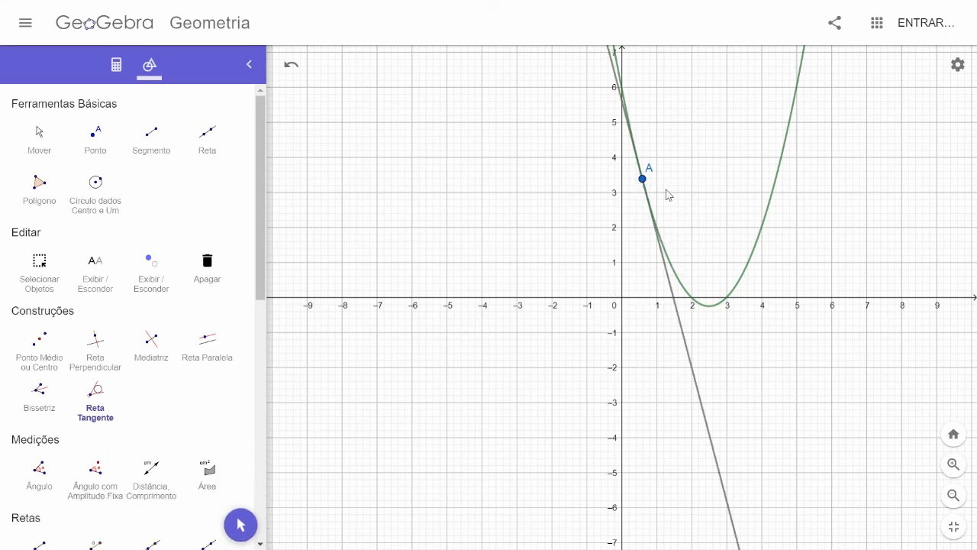
left_click(39, 136)
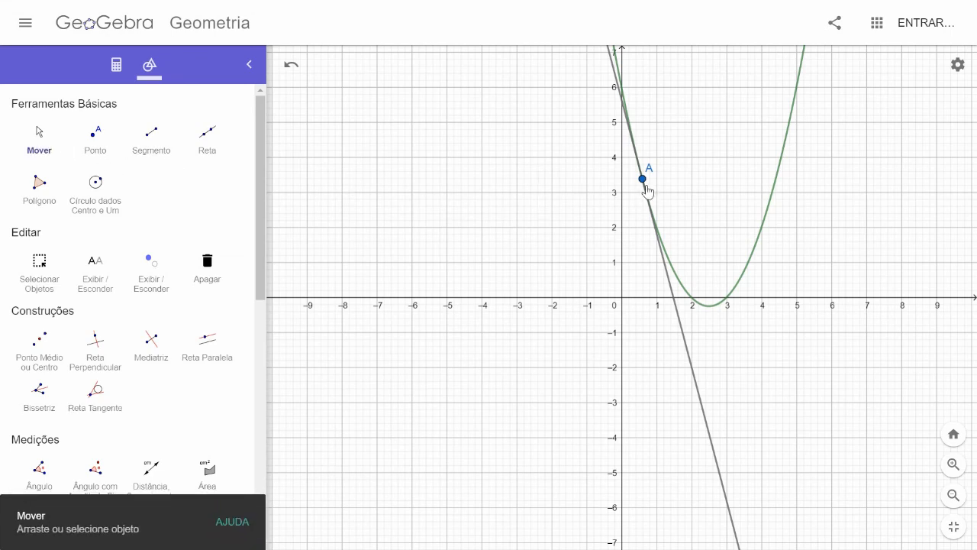
left_click_drag(644, 182, 759, 234)
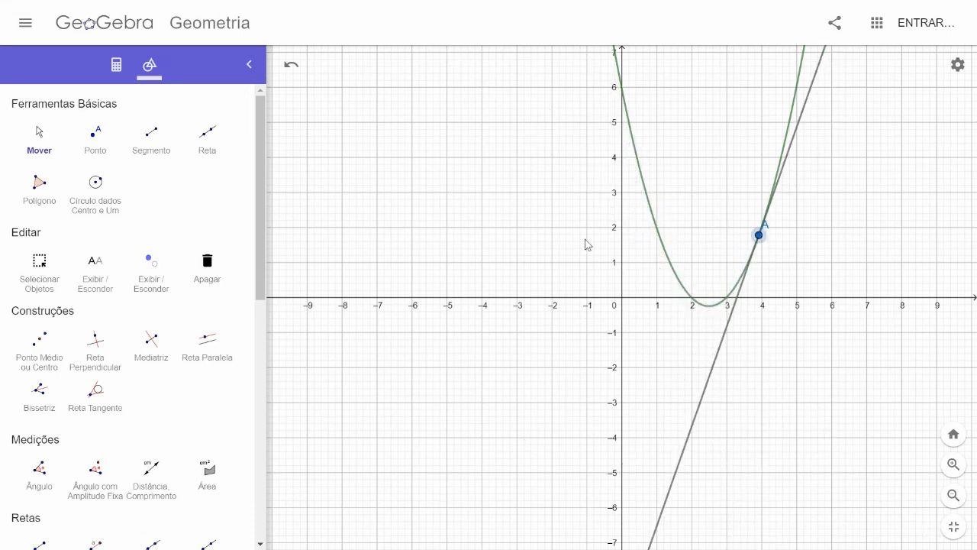